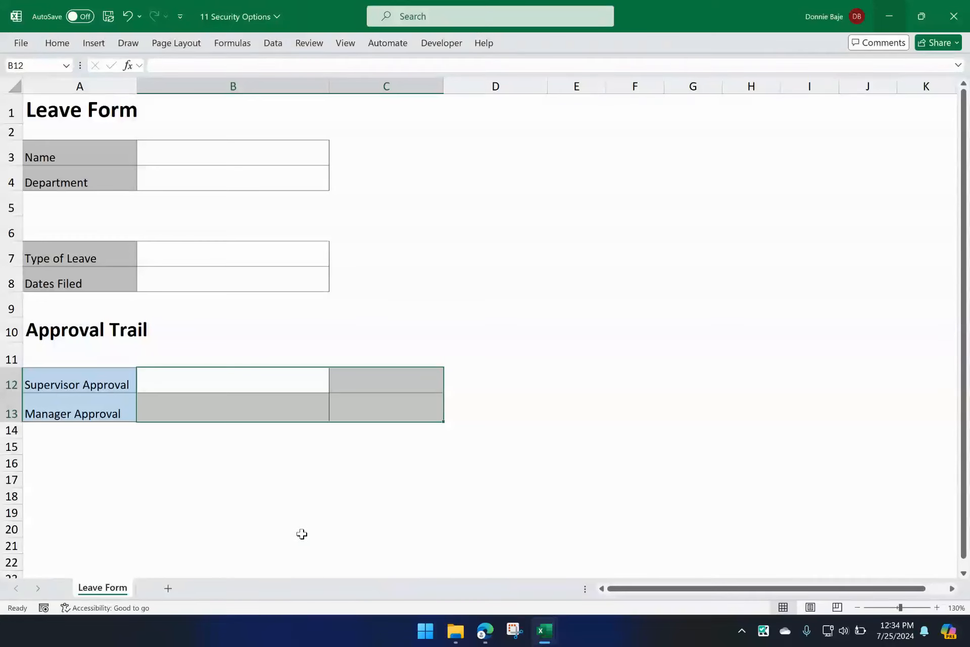
pyautogui.click(302, 533)
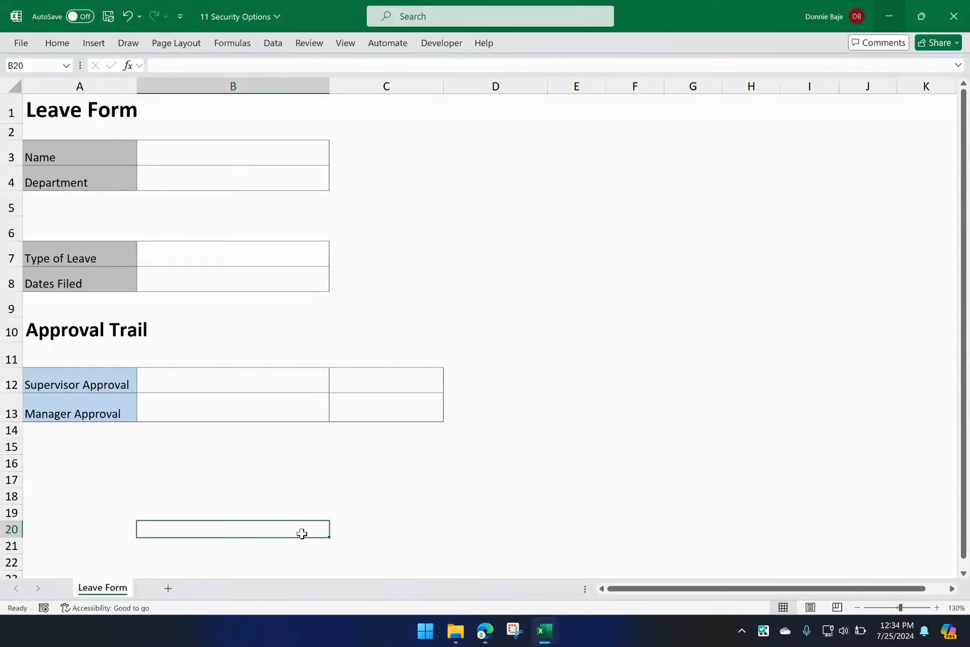
pyautogui.click(296, 384)
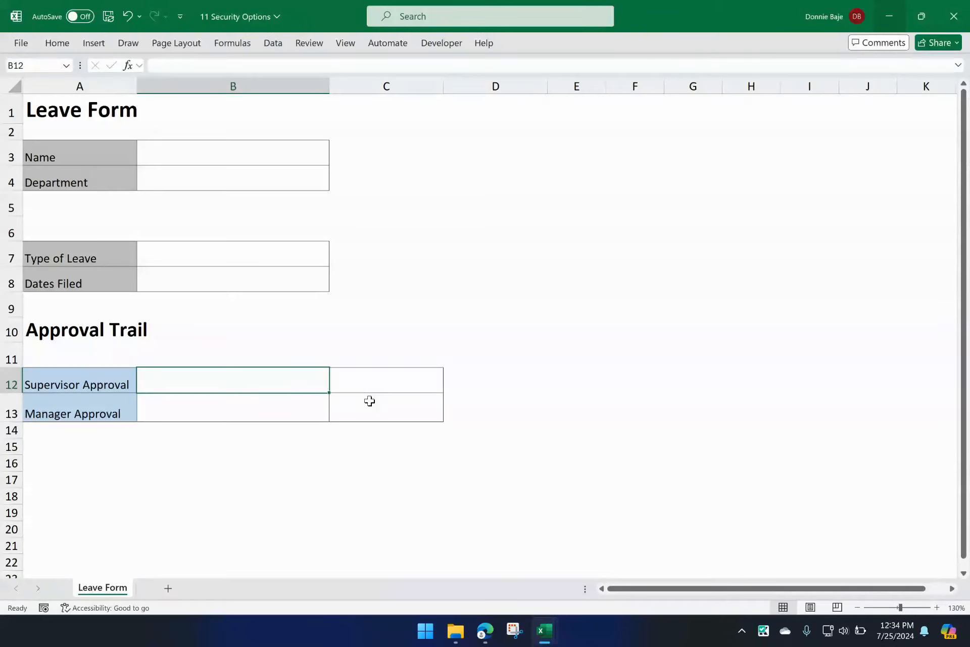
pyautogui.moveTo(290, 379); pyautogui.dragTo(348, 410)
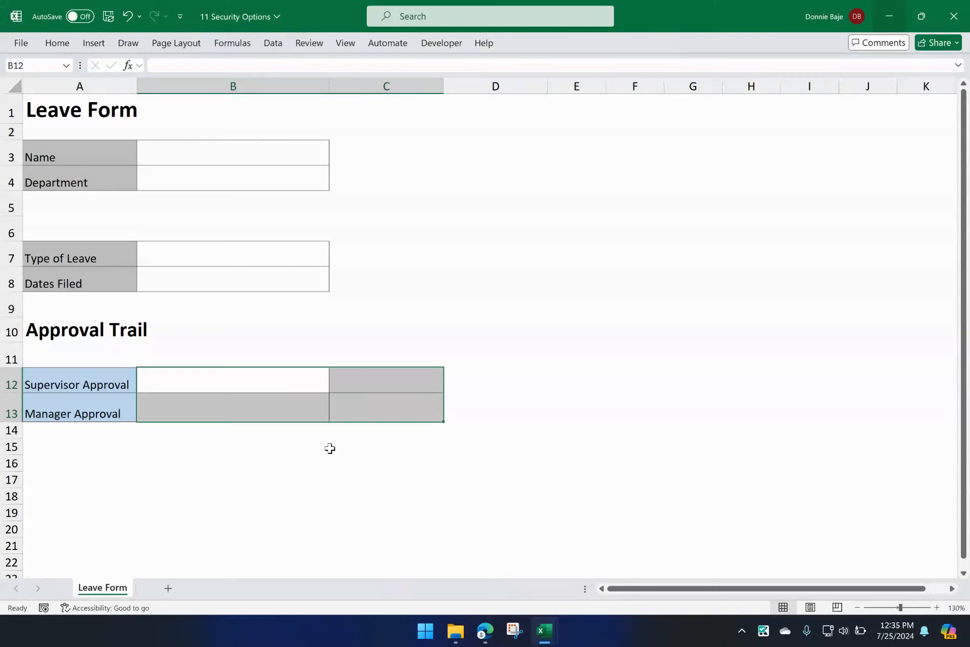
pyautogui.click(286, 384)
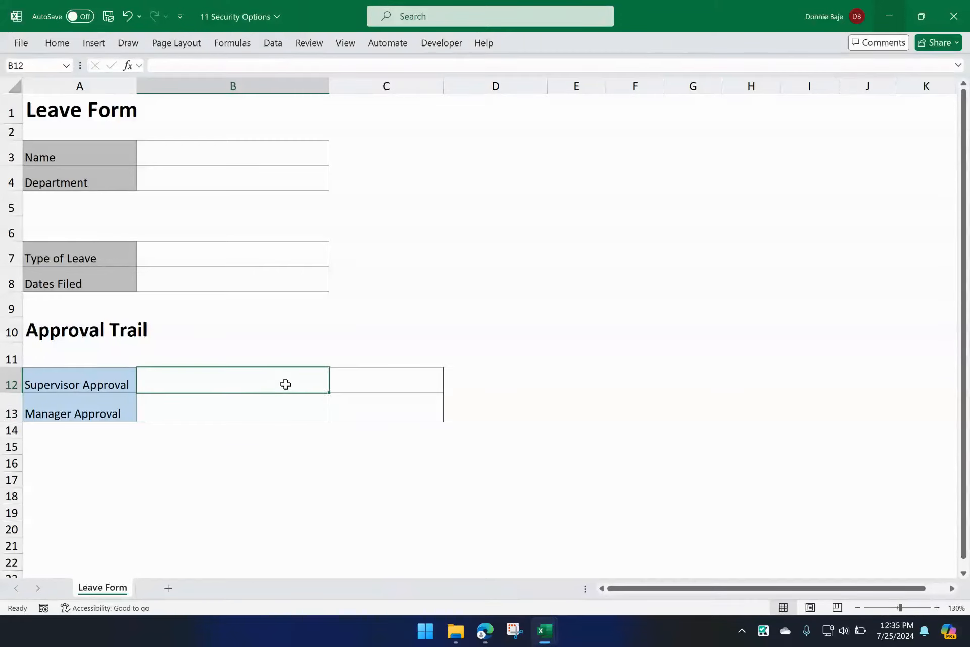
# Step: Check that the approval cells B12:C13 are set to Locked in their cell protection settings
pyautogui.moveTo(286, 384); pyautogui.dragTo(362, 407)
pyautogui.rightClick(360, 393)
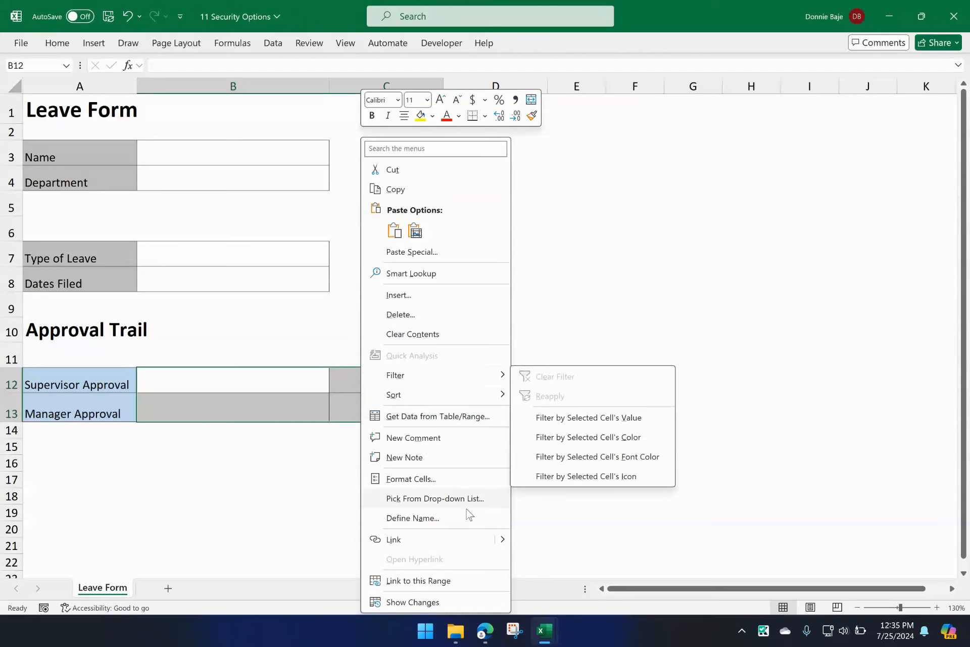
pyautogui.click(425, 480)
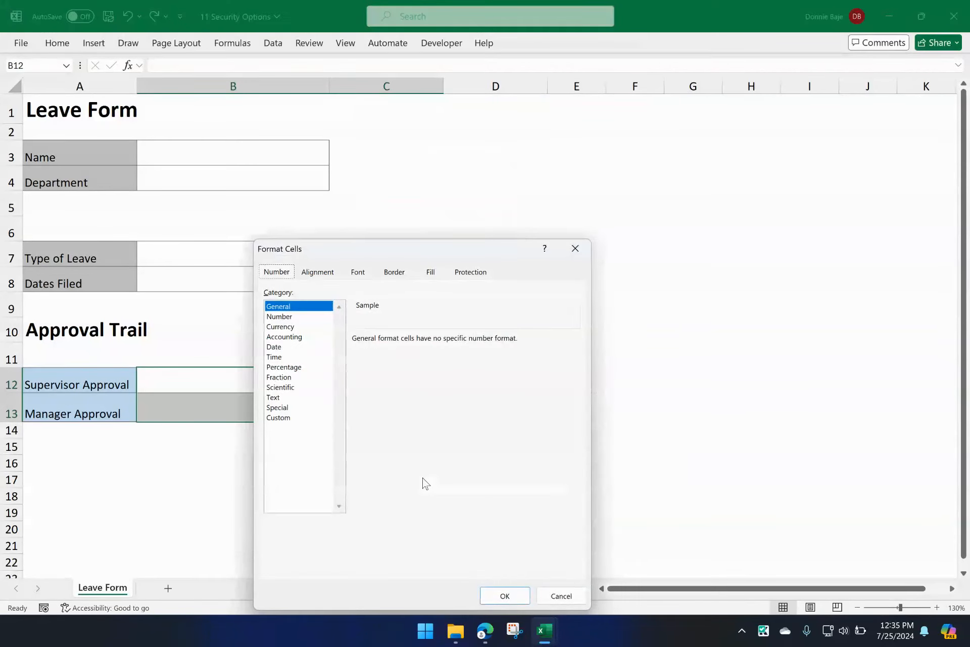
pyautogui.click(468, 277)
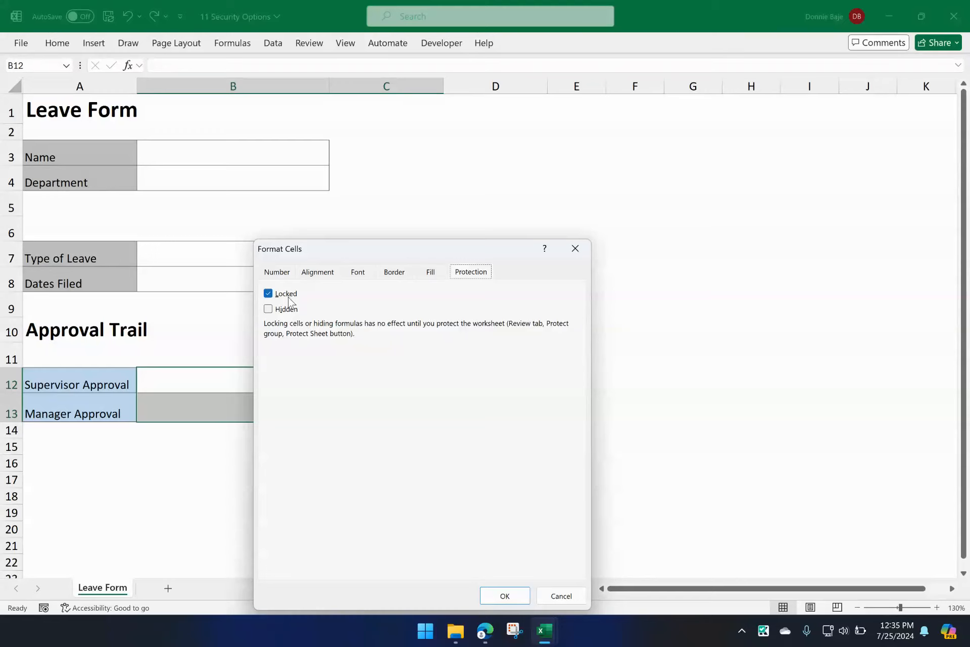
pyautogui.moveTo(417, 251); pyautogui.dragTo(468, 166)
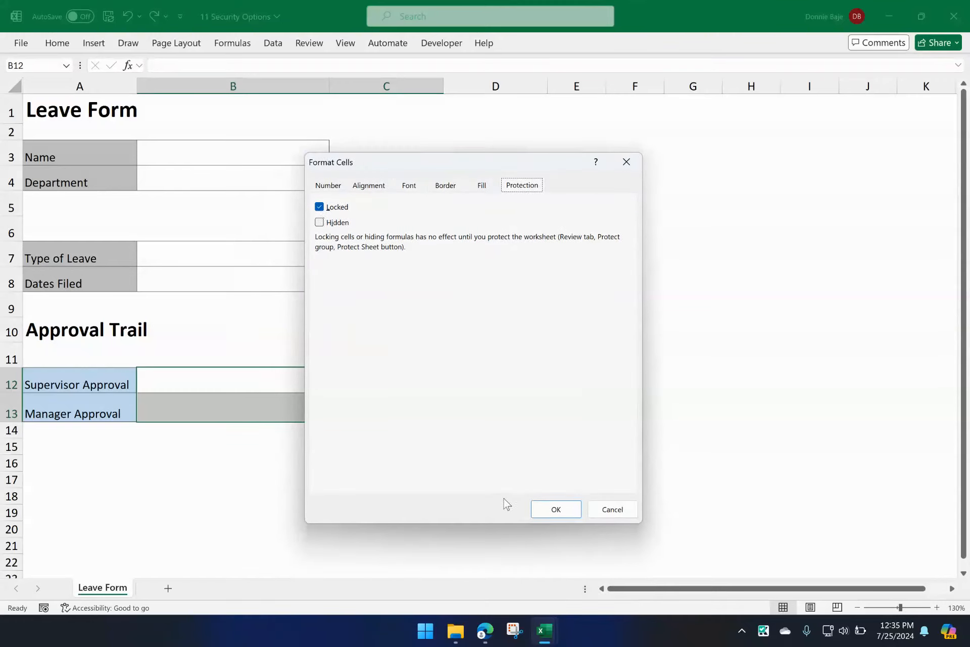
pyautogui.click(556, 510)
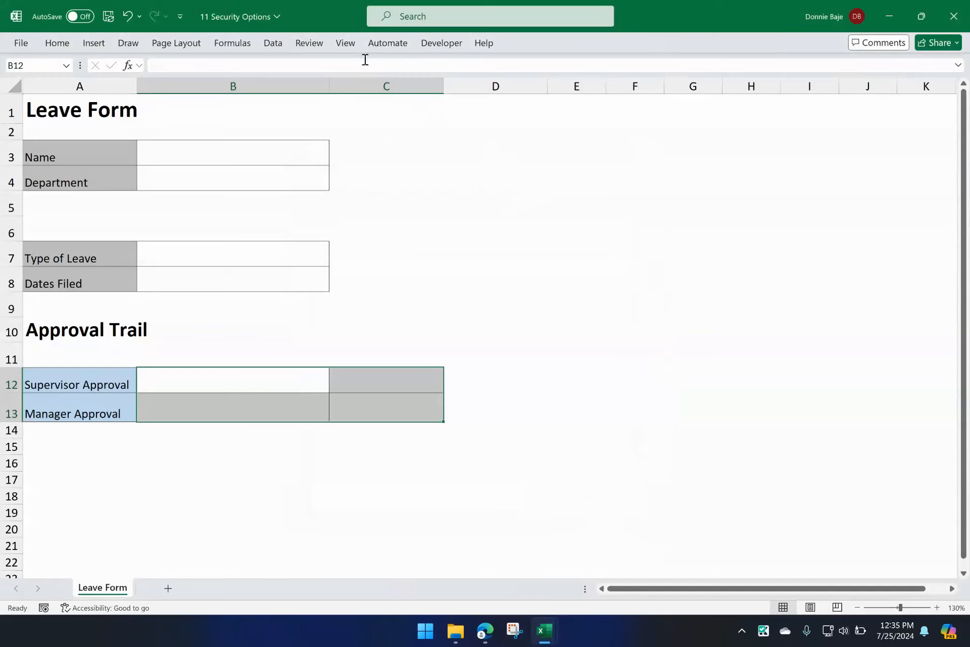
pyautogui.click(239, 312)
pyautogui.moveTo(250, 376); pyautogui.dragTo(377, 373)
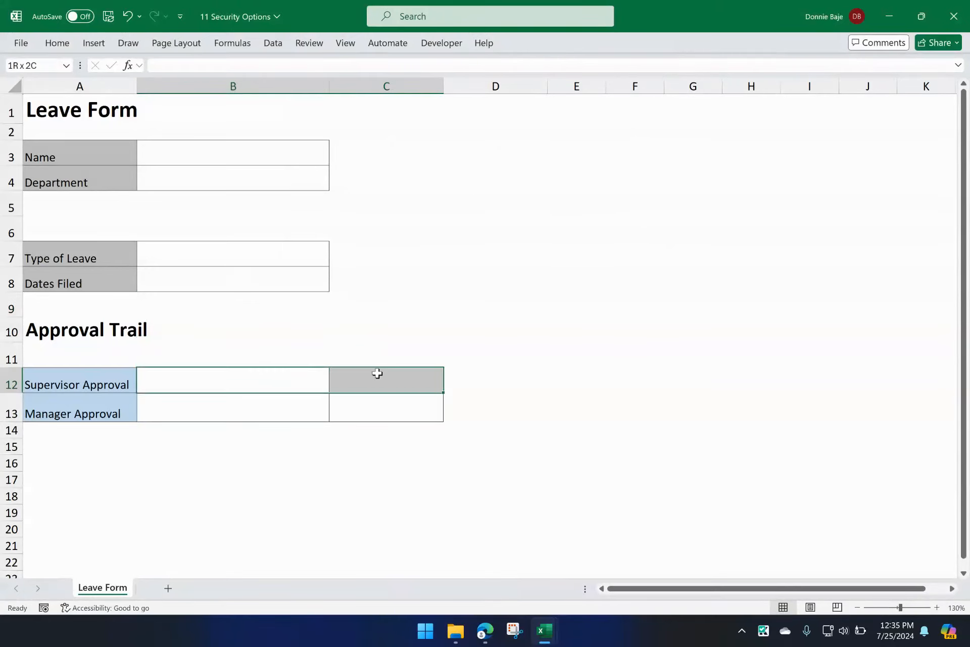
pyautogui.click(383, 461)
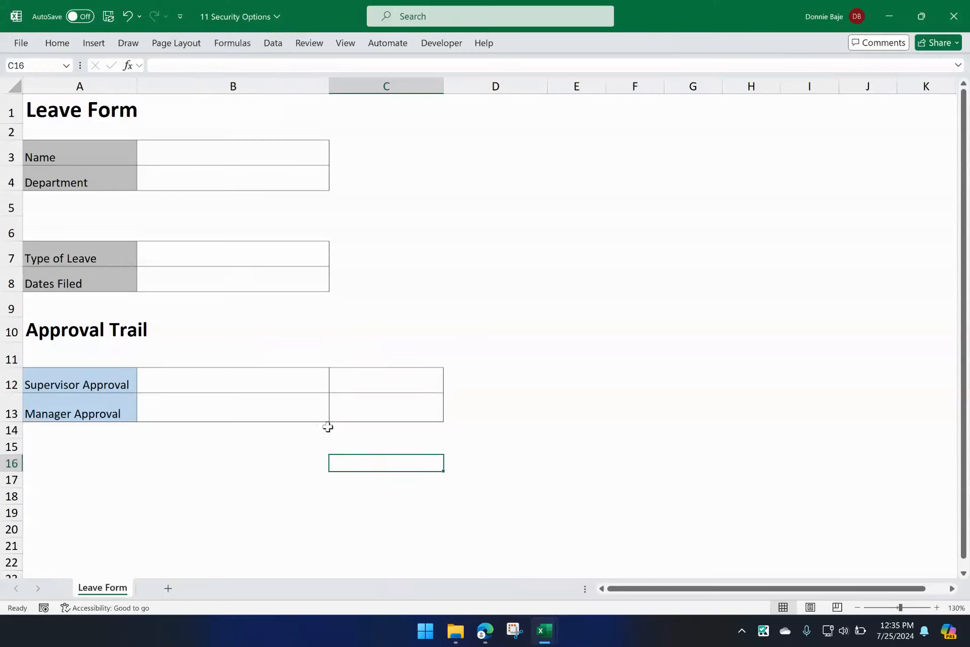
pyautogui.moveTo(249, 383); pyautogui.dragTo(382, 379)
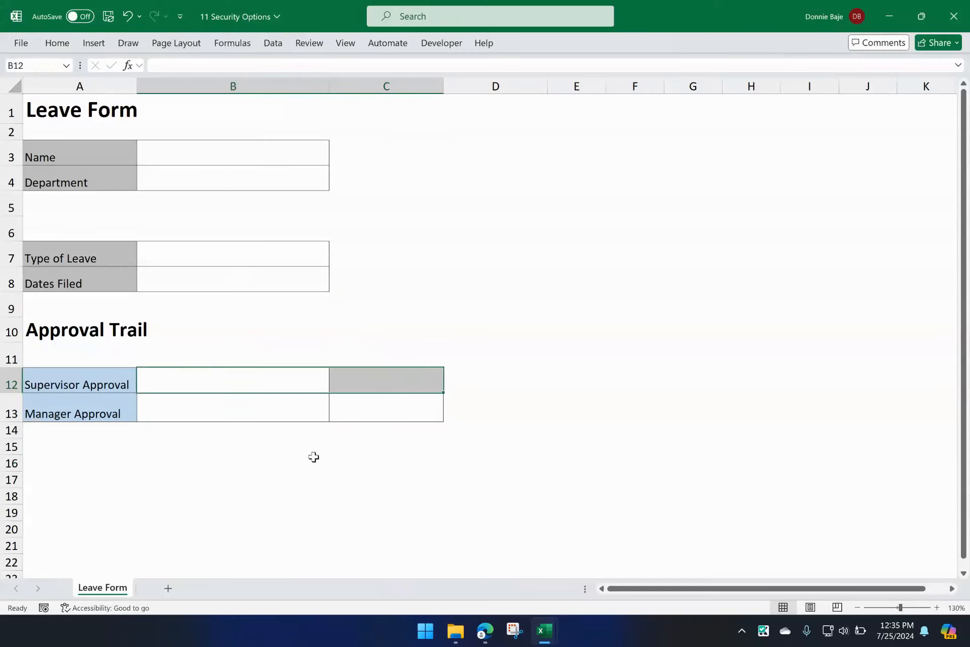
pyautogui.moveTo(301, 409); pyautogui.dragTo(366, 408)
pyautogui.click(292, 491)
pyautogui.click(296, 430)
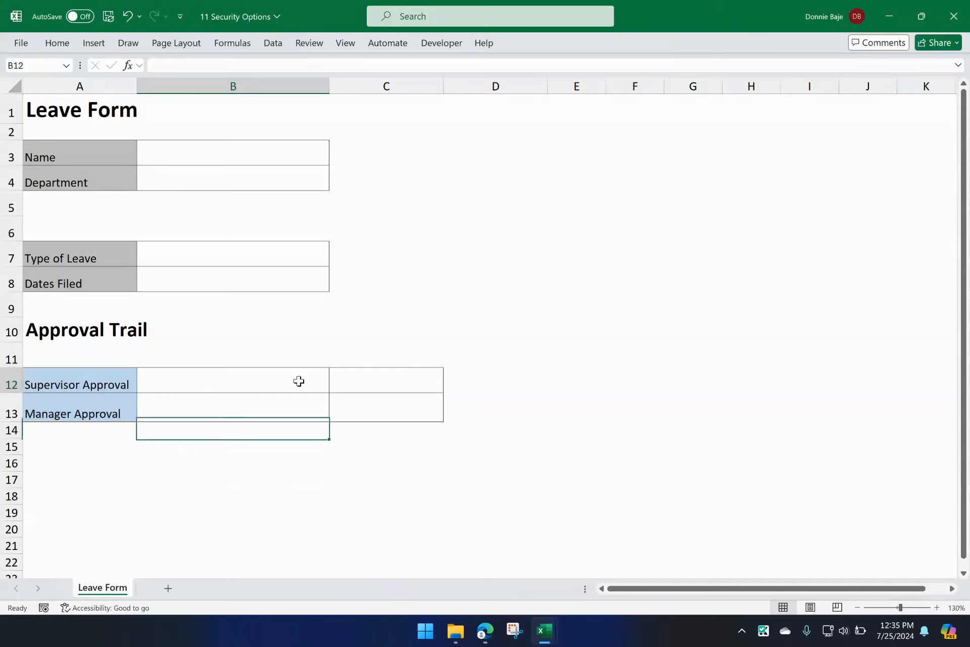
# Step: Start a new allowed edit range titled SUPERVISOR for the Supervisor Approval cells B12:C12
pyautogui.moveTo(299, 381); pyautogui.dragTo(390, 381)
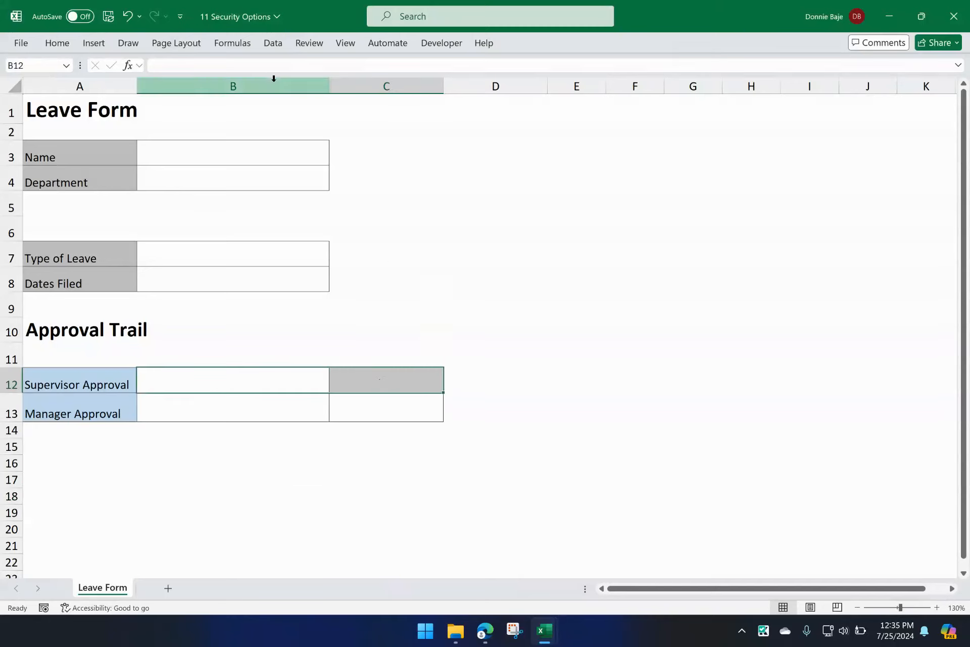
pyautogui.click(310, 45)
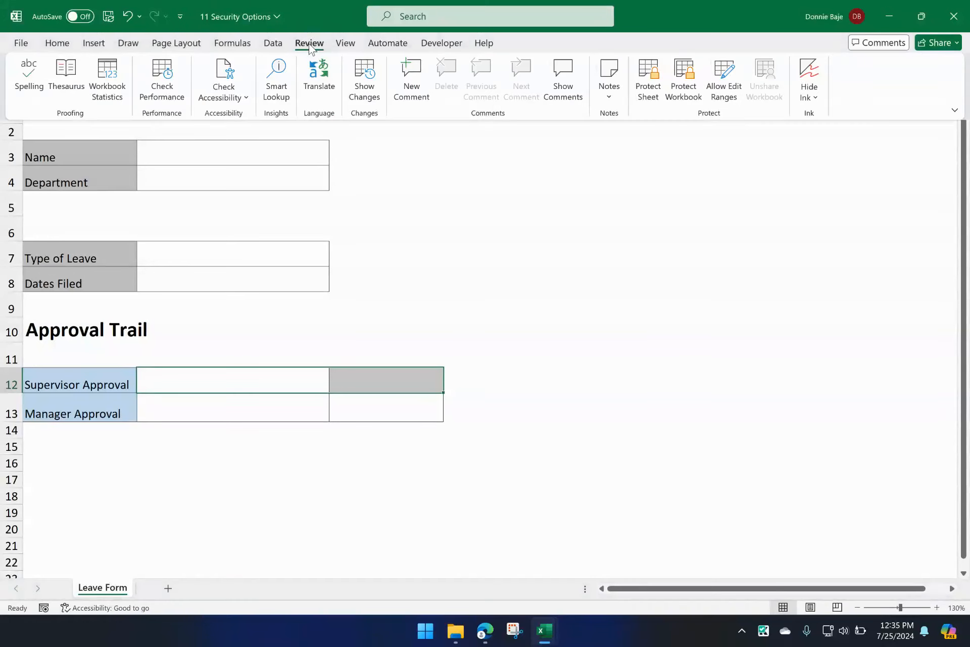
pyautogui.click(734, 90)
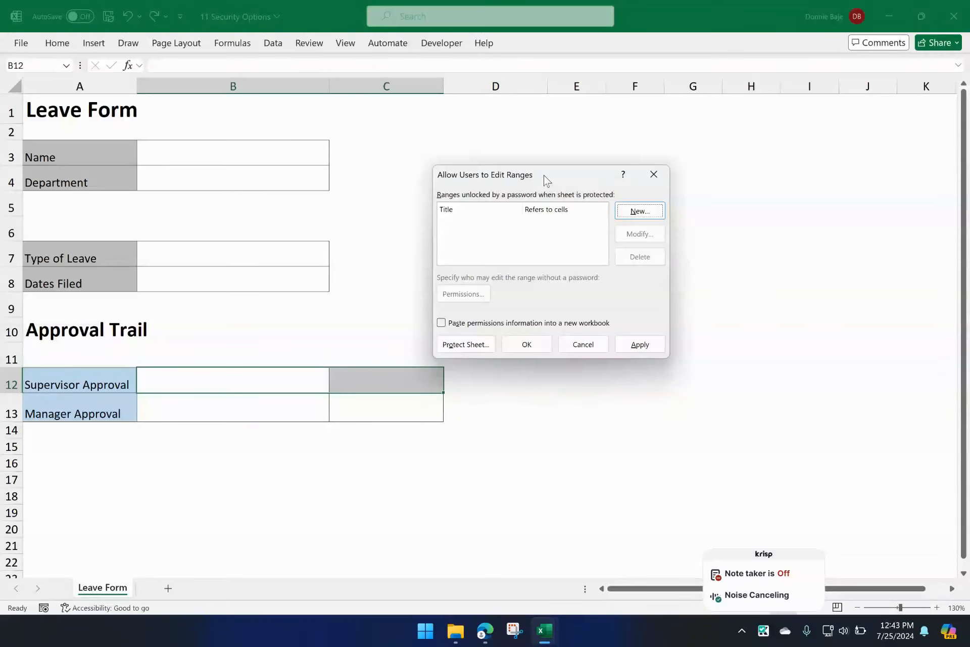
pyautogui.moveTo(543, 176); pyautogui.dragTo(493, 181)
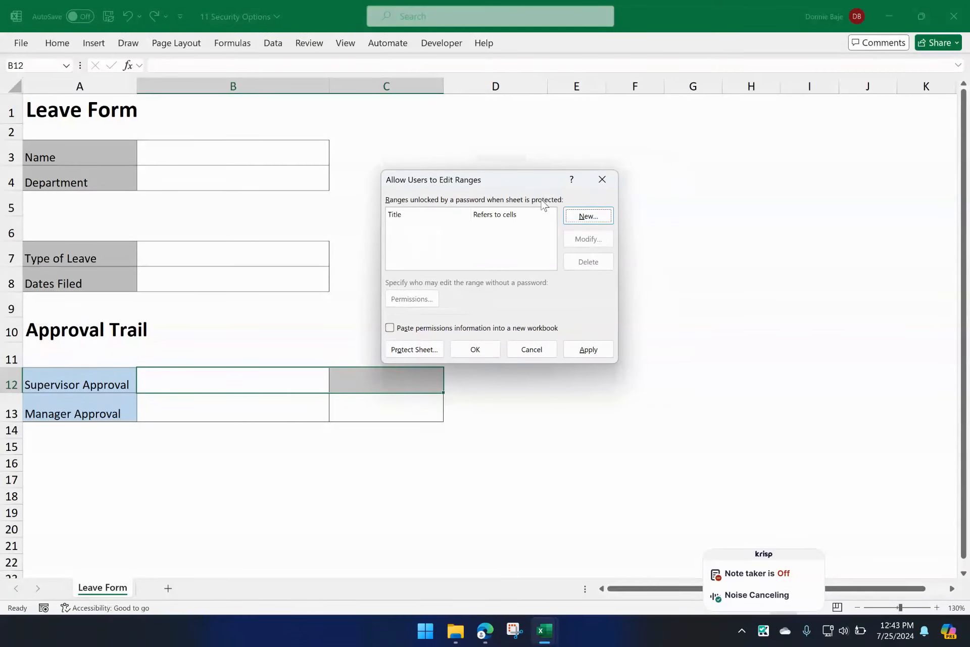
pyautogui.click(576, 218)
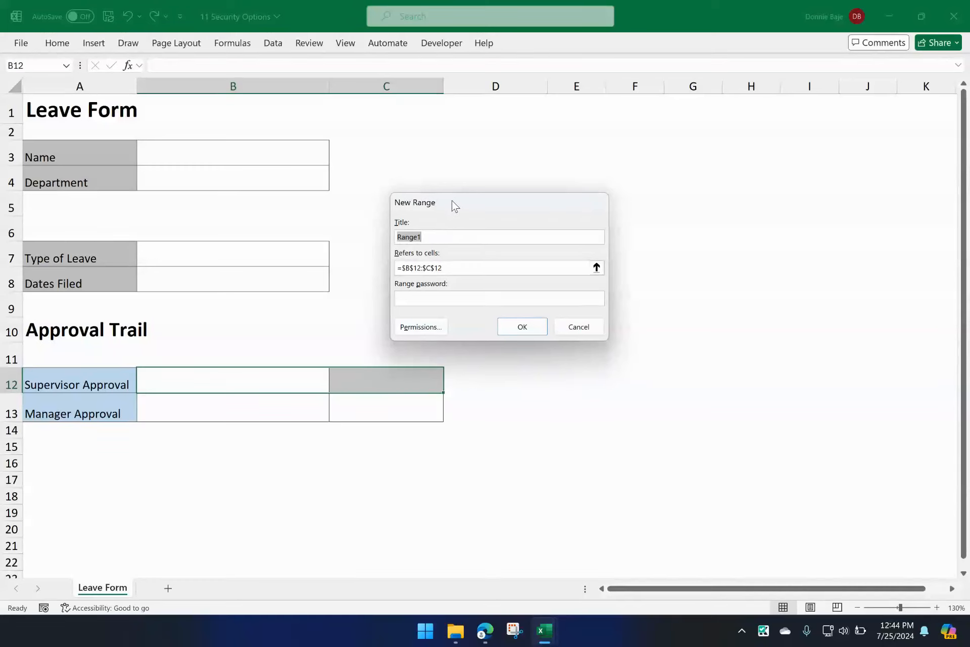
pyautogui.moveTo(452, 201); pyautogui.dragTo(514, 202)
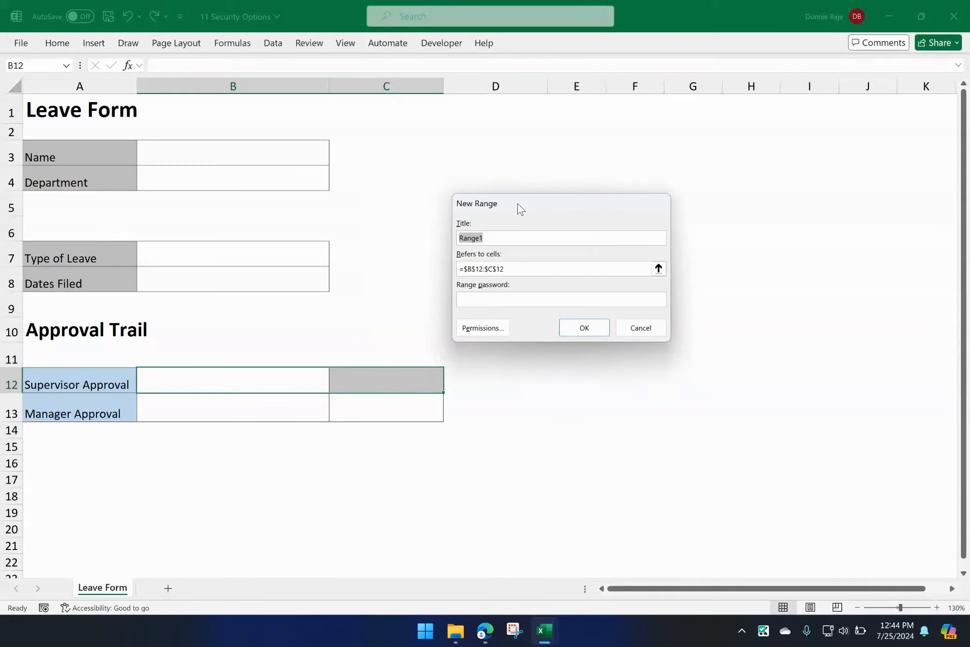
pyautogui.click(499, 234)
pyautogui.moveTo(490, 240); pyautogui.dragTo(442, 234)
pyautogui.write('SUPERVISOR')
pyautogui.click(528, 270)
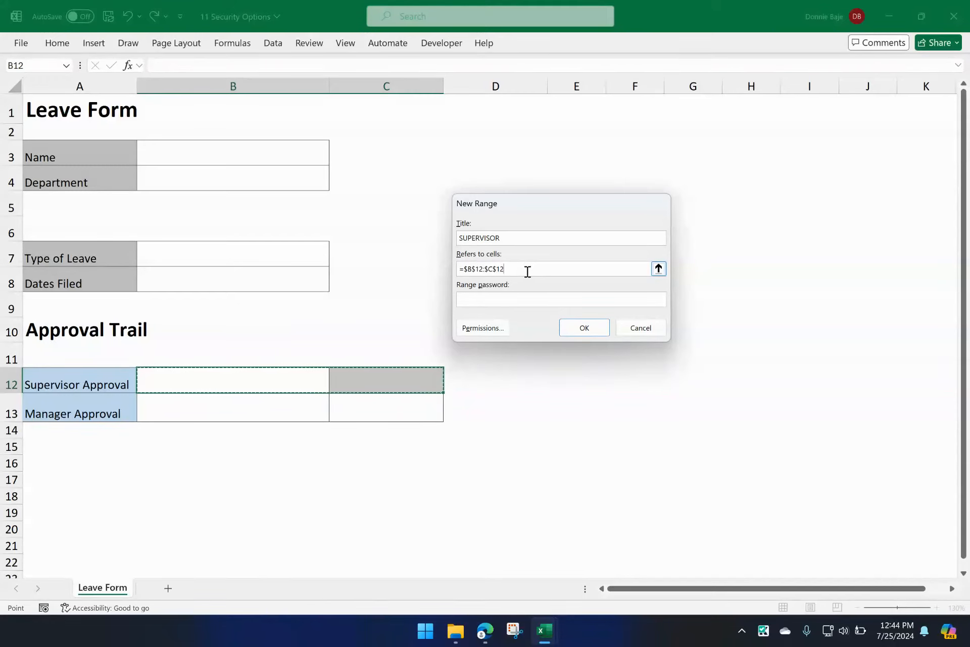
# Step: Set a range password for the SUPERVISOR range and re-enter it to create the range
pyautogui.click(518, 301)
pyautogui.write('123')
pyautogui.click(578, 328)
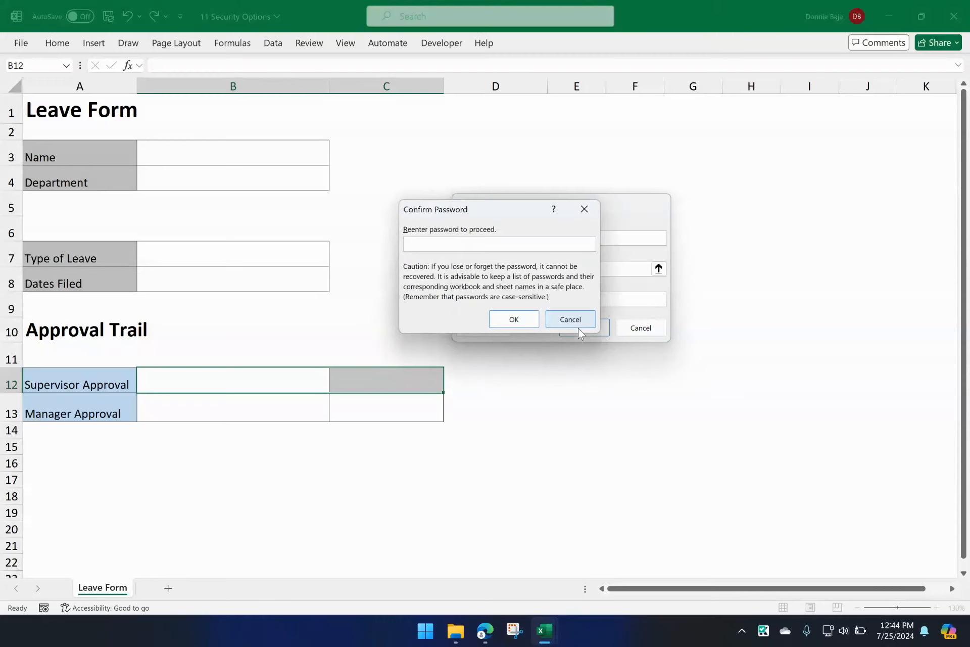
pyautogui.write('123')
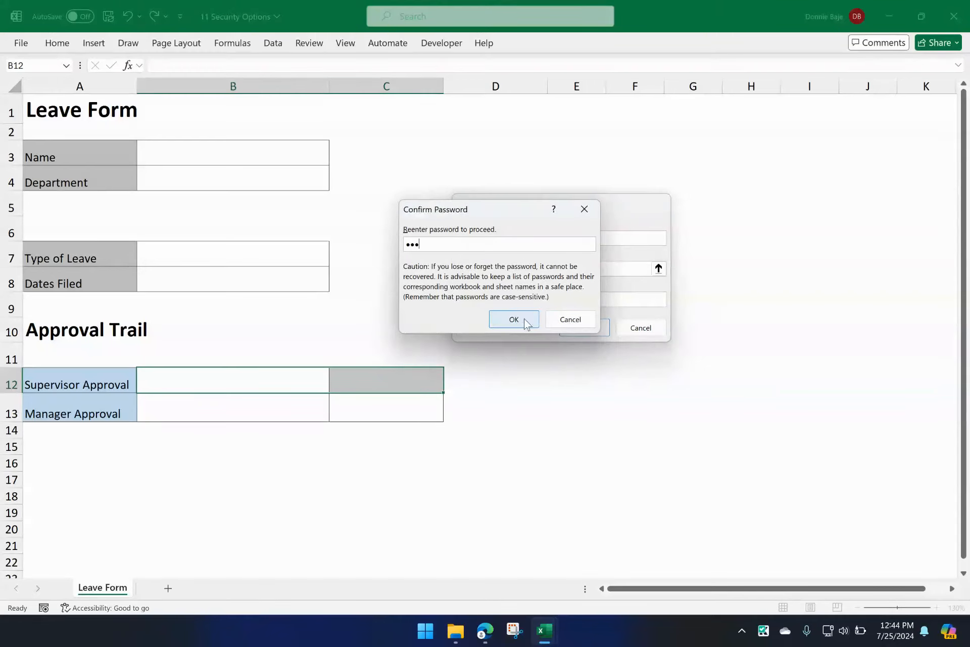
pyautogui.click(525, 324)
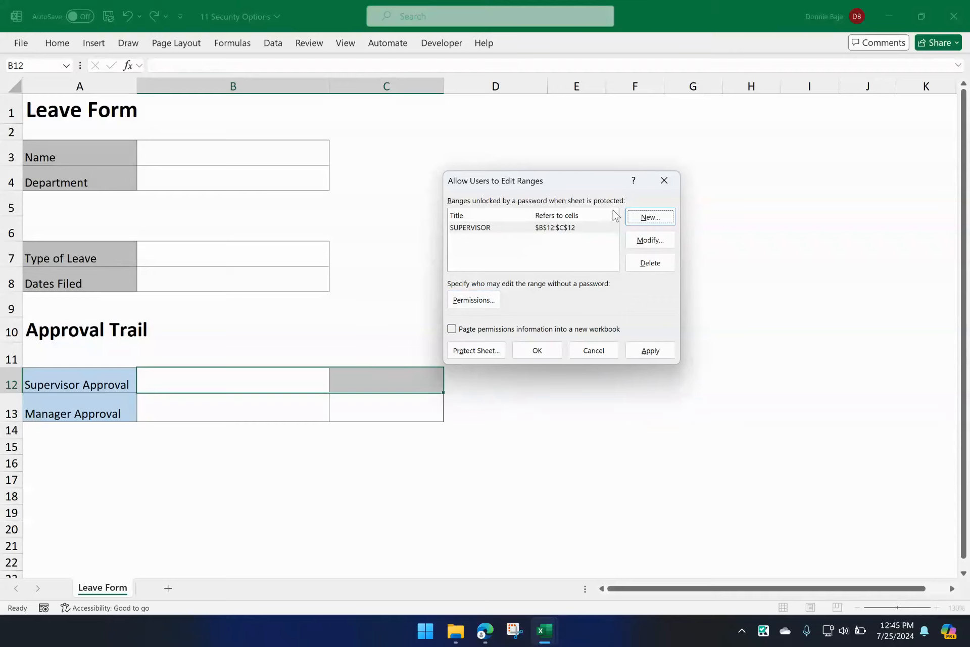
# Step: Start a second allowed edit range titled MANAGER that refers to the Manager Approval cells B13:C13
pyautogui.click(648, 217)
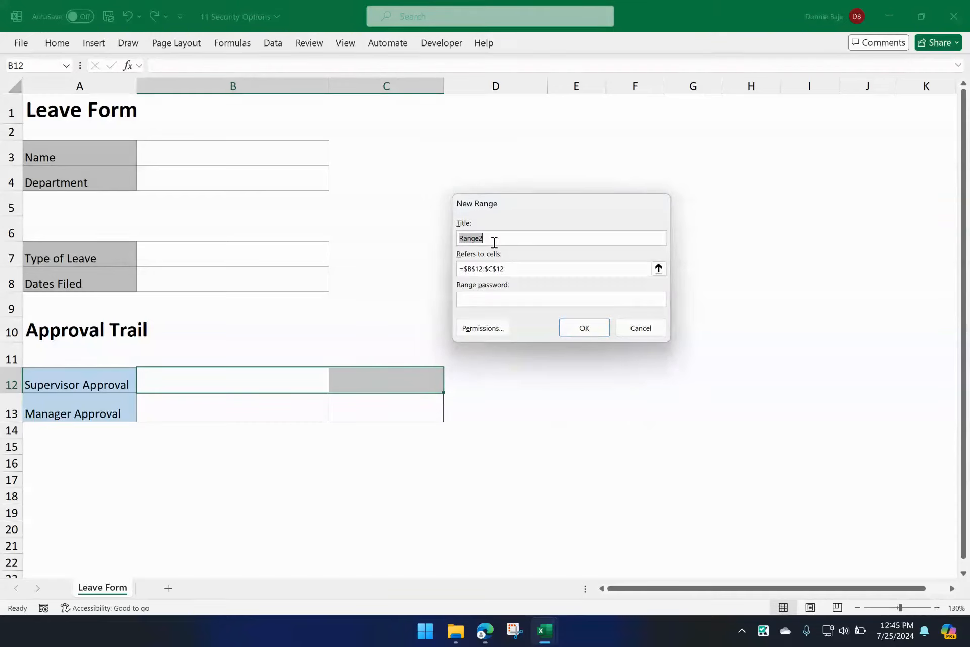
pyautogui.write('MANAER')
pyautogui.press('BackSpace')
pyautogui.press('BackSpace')
pyautogui.write('GER')
pyautogui.click(524, 269)
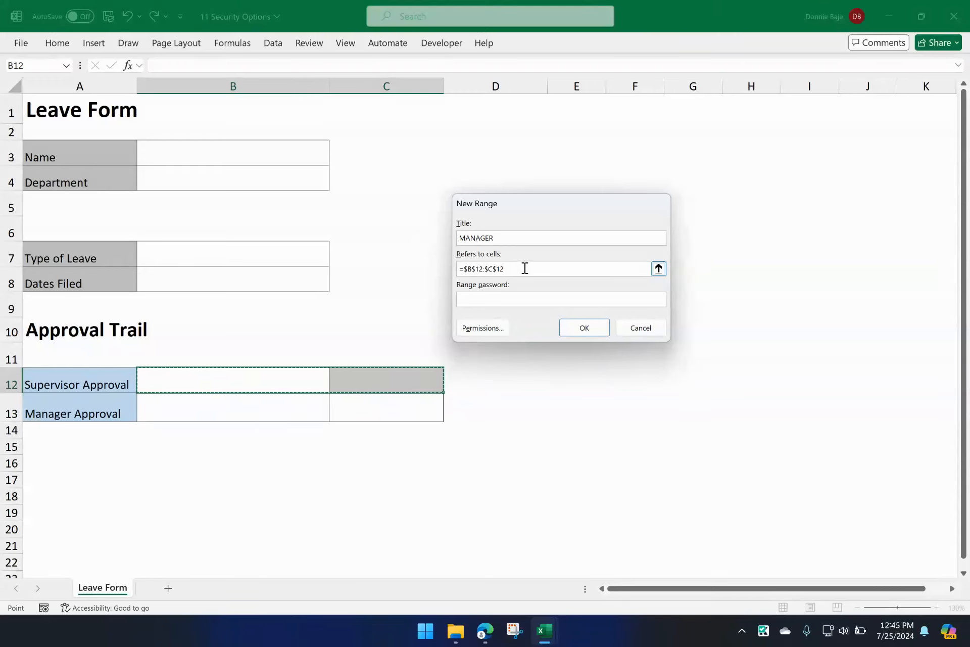
pyautogui.moveTo(525, 268); pyautogui.dragTo(450, 262)
pyautogui.press('BackSpace')
pyautogui.moveTo(303, 407); pyautogui.dragTo(364, 405)
# Step: Set and re-enter a range password for the MANAGER range, and accept the list of allowed edit ranges
pyautogui.click(500, 298)
pyautogui.write('123')
pyautogui.click(594, 334)
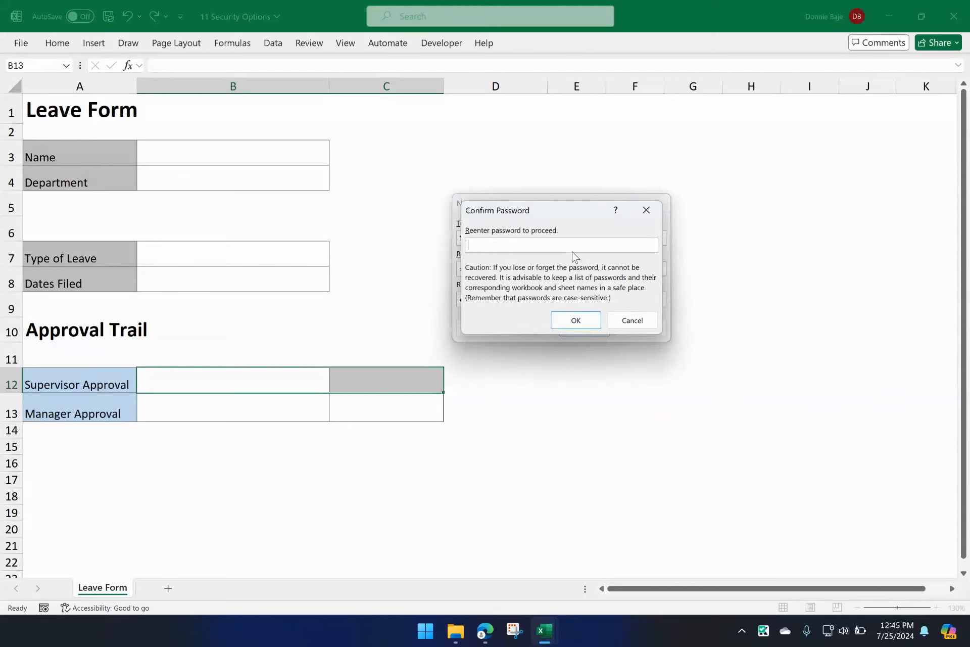
pyautogui.write('123')
pyautogui.click(568, 321)
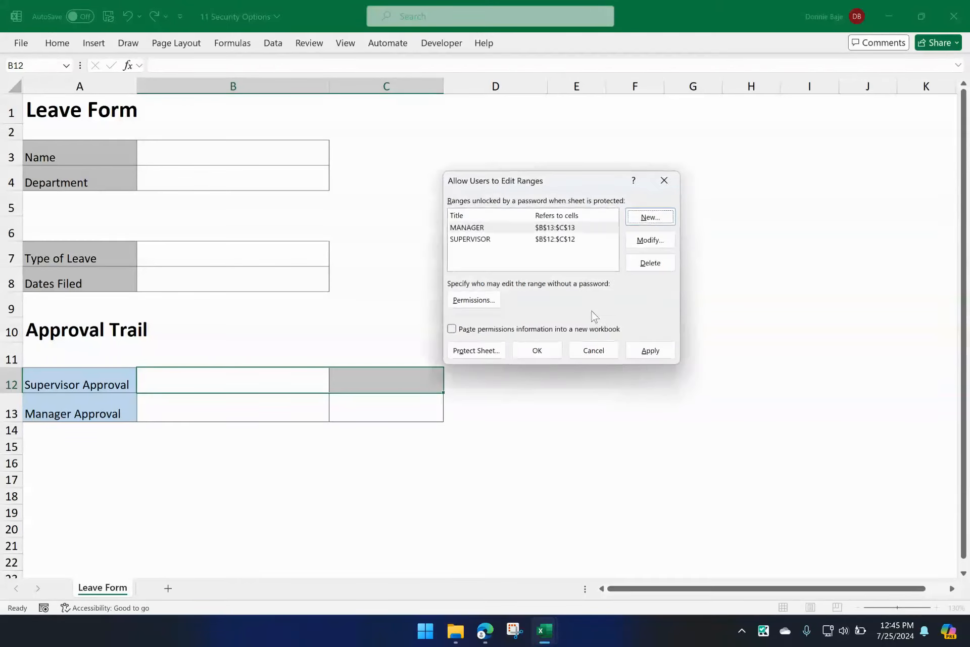
pyautogui.click(550, 356)
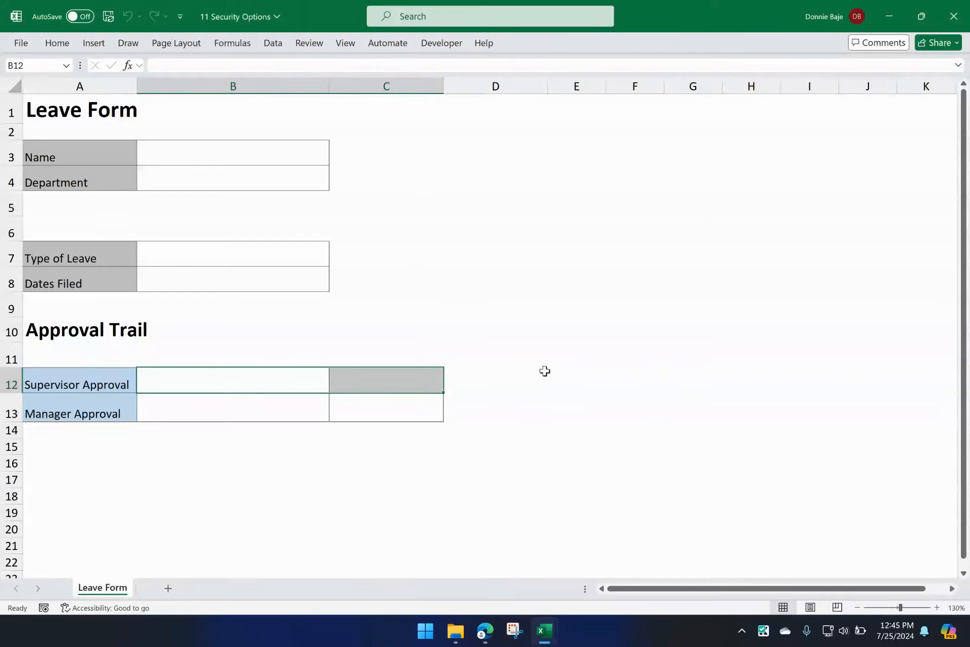
# Step: Test editing the Supervisor Approval row by entering 5555 in C12, and clear the cell again
pyautogui.click(409, 377)
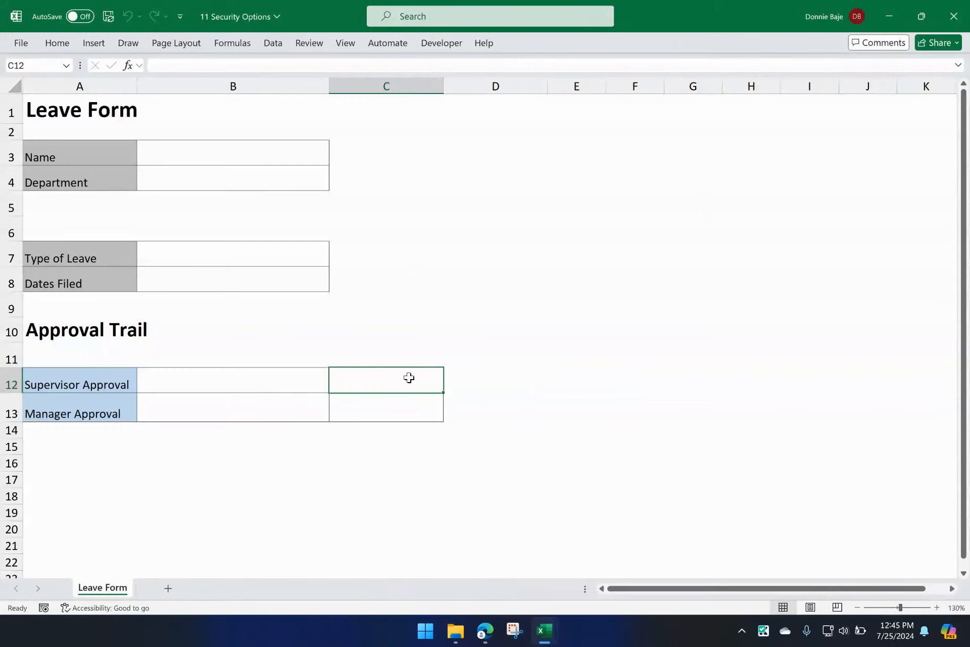
pyautogui.write('5555')
pyautogui.click(390, 447)
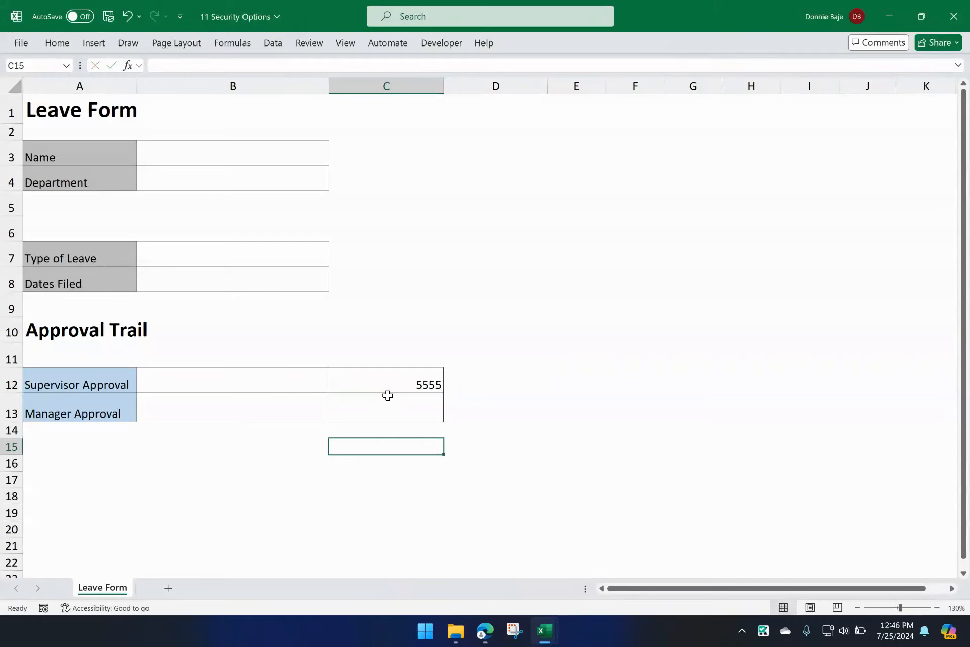
pyautogui.click(388, 388)
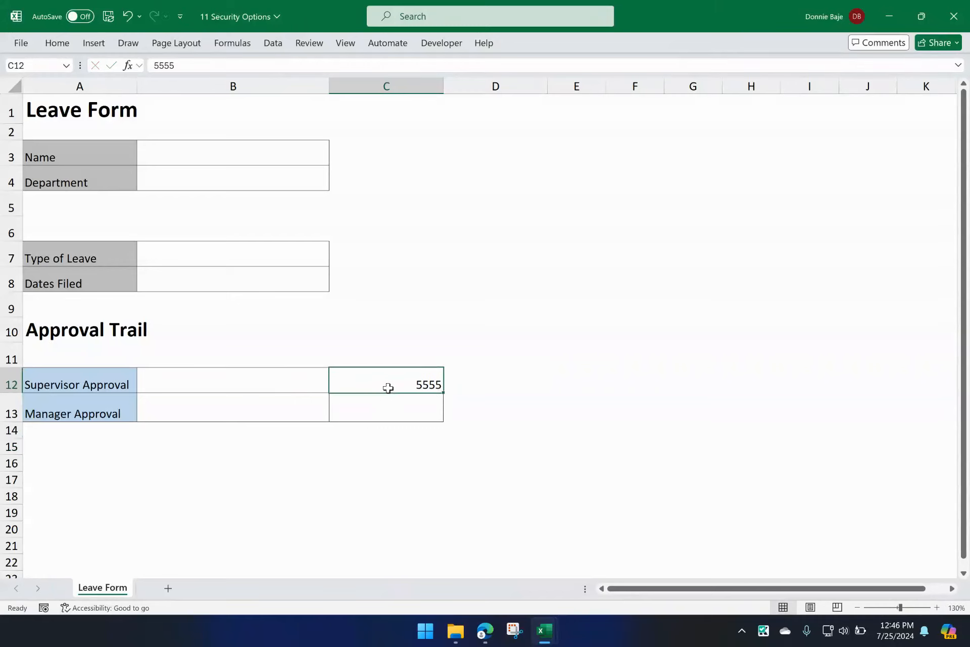
pyautogui.press('Delete')
pyautogui.click(387, 412)
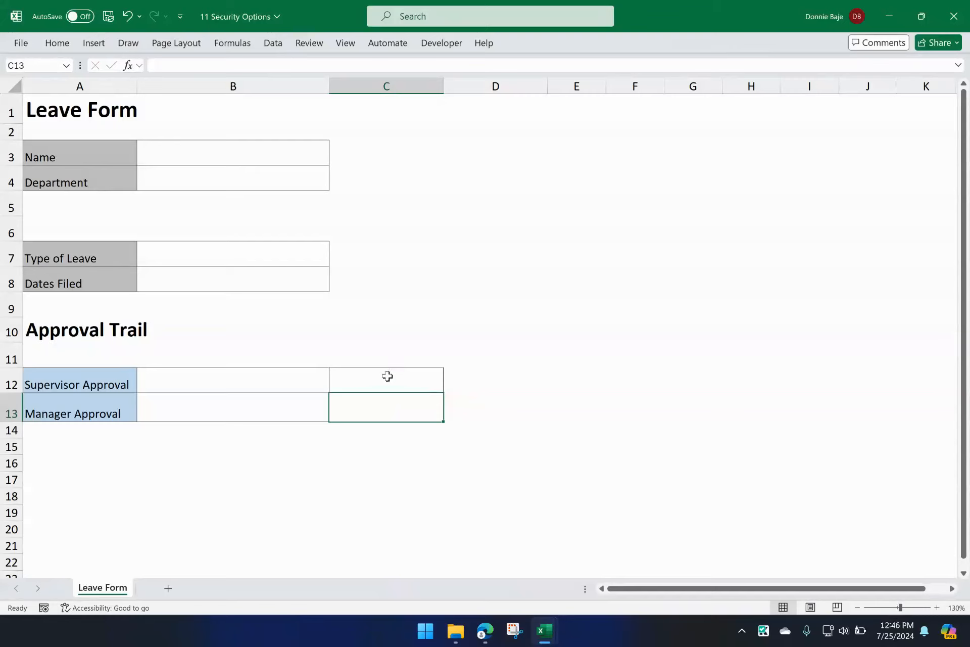
# Step: Protect the Leave Form sheet with an unprotect password, keeping the default user permissions, and re-enter the password to confirm
pyautogui.click(312, 44)
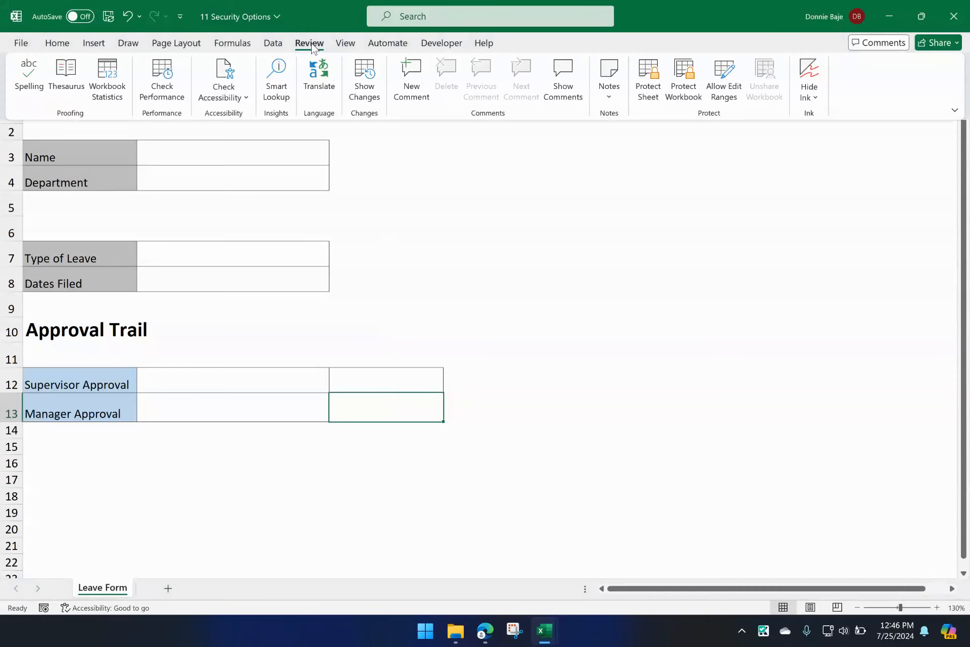
pyautogui.click(648, 90)
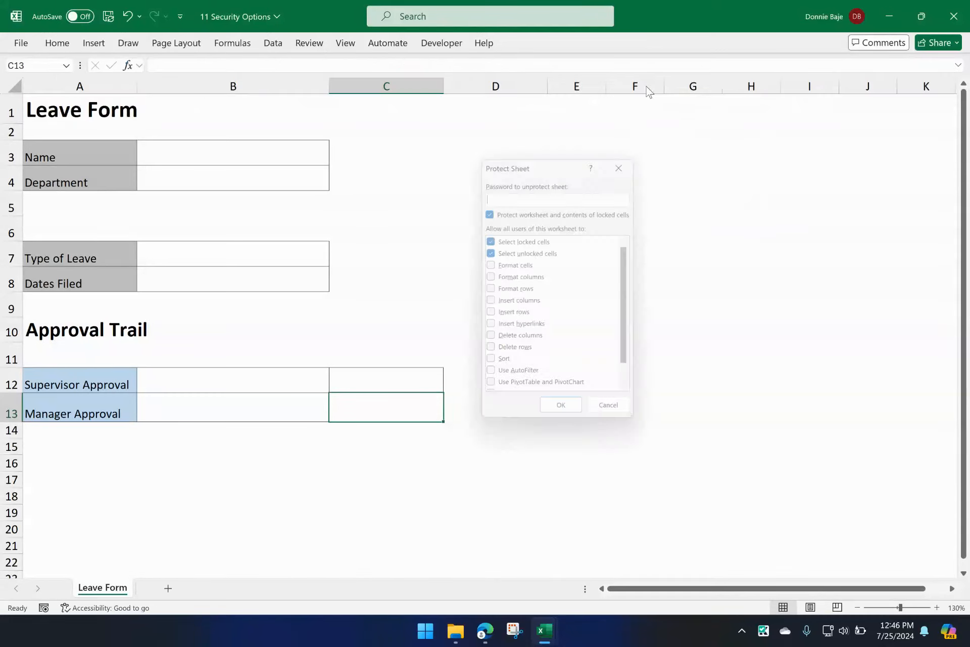
pyautogui.write('123')
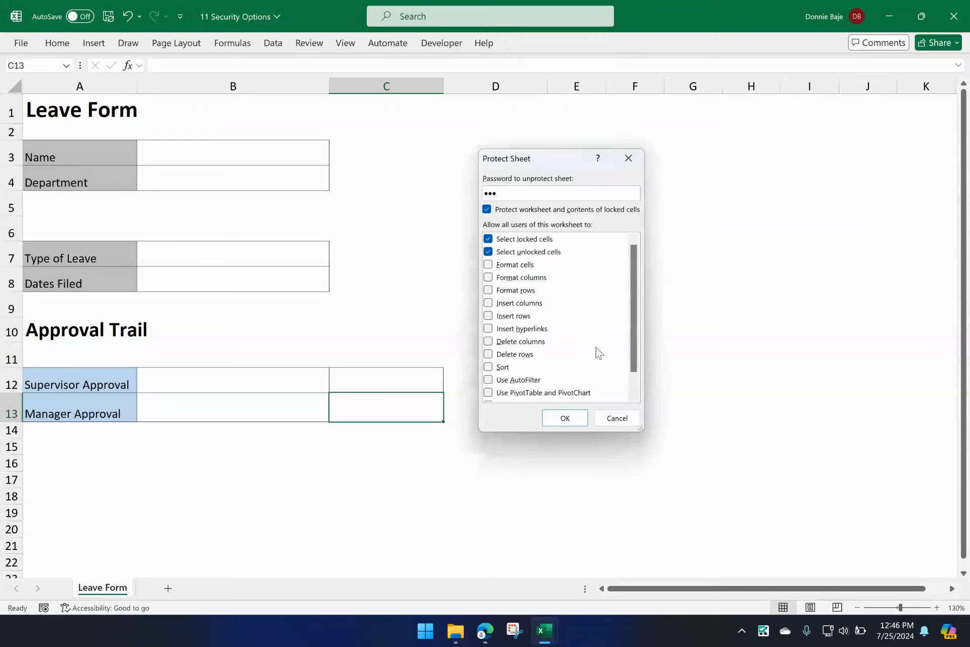
pyautogui.click(573, 418)
pyautogui.write('123')
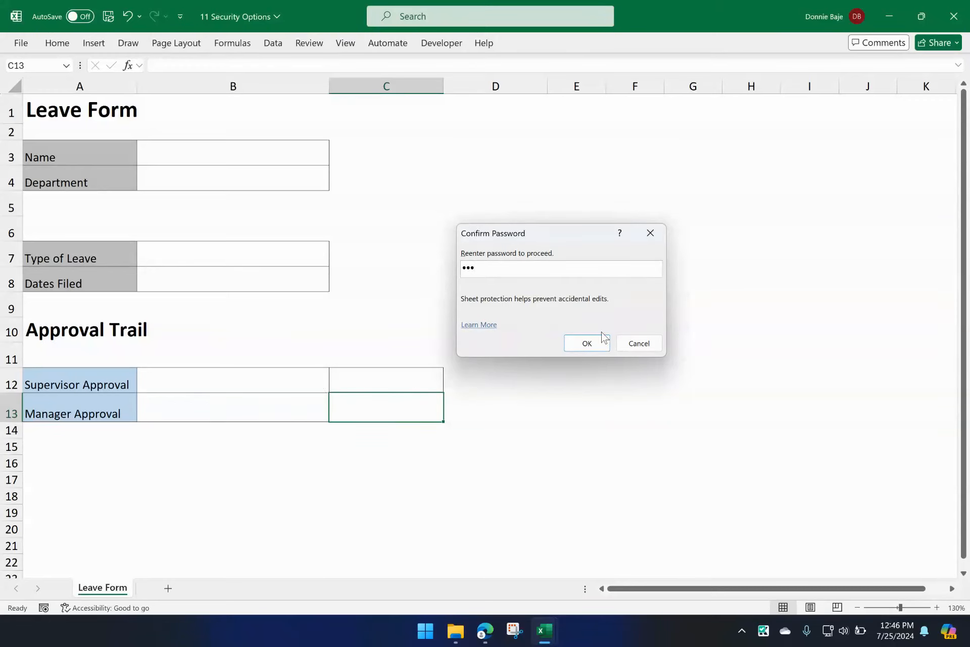
pyautogui.click(601, 348)
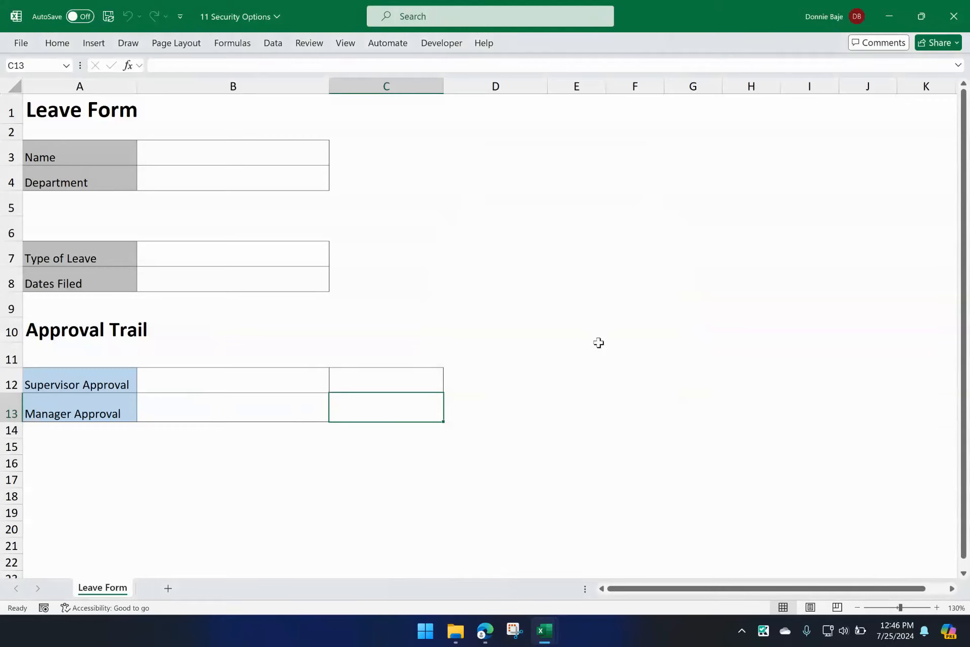
# Step: Try to edit Supervisor Approval cell B12 by entering a range password, and dismiss the unlock request
pyautogui.click(298, 45)
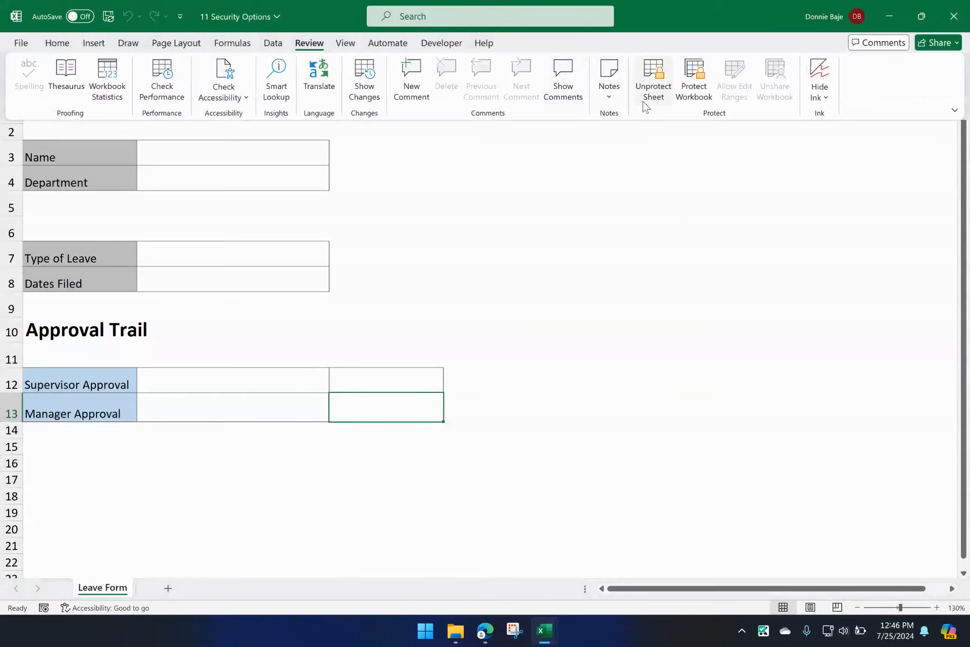
pyautogui.click(540, 331)
pyautogui.click(305, 387)
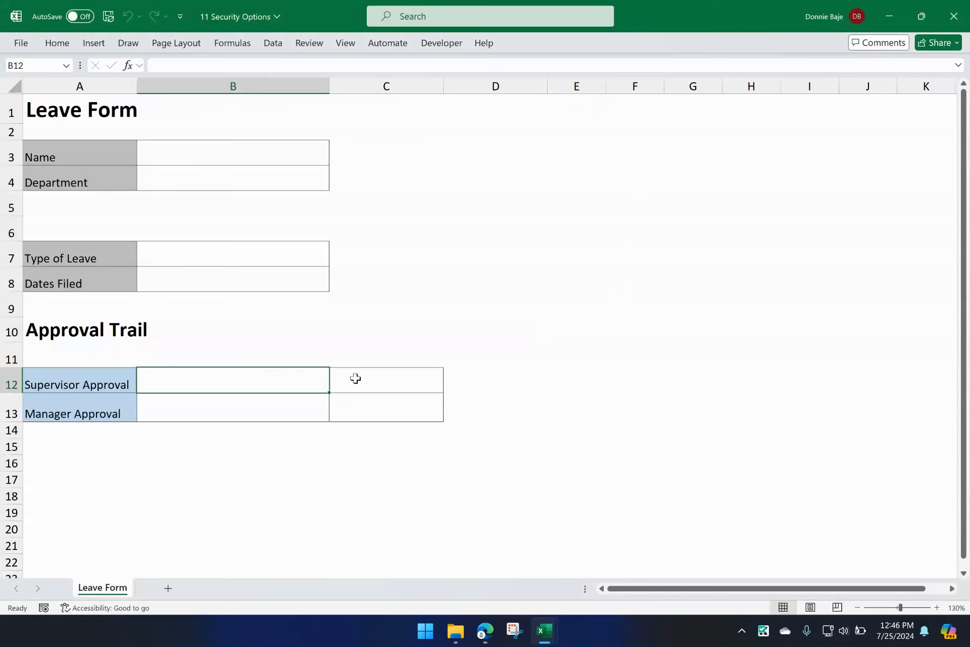
pyautogui.press('a')
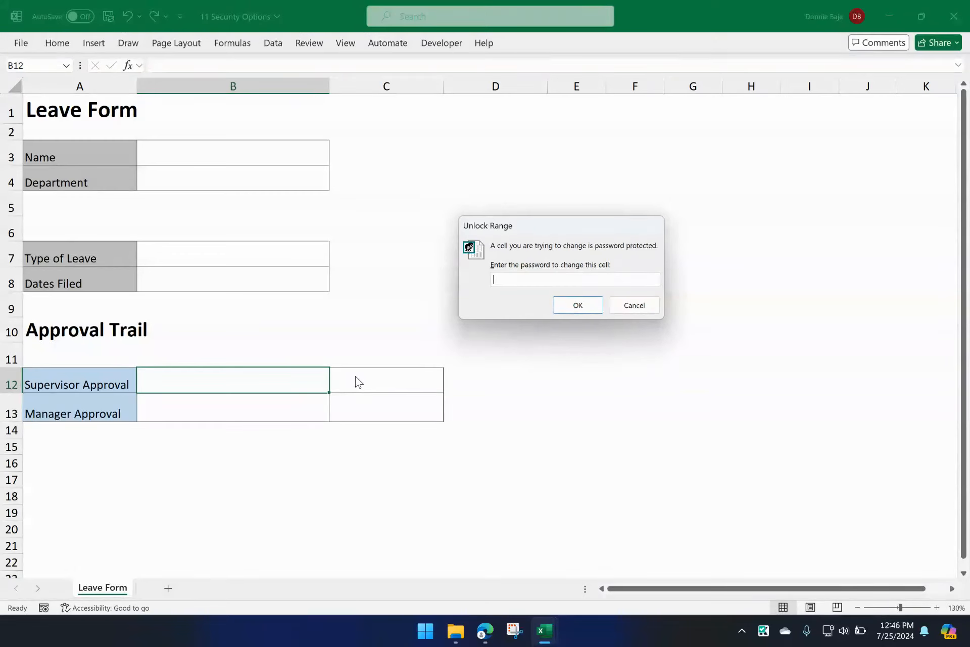
pyautogui.write('•••••••')
pyautogui.click(578, 305)
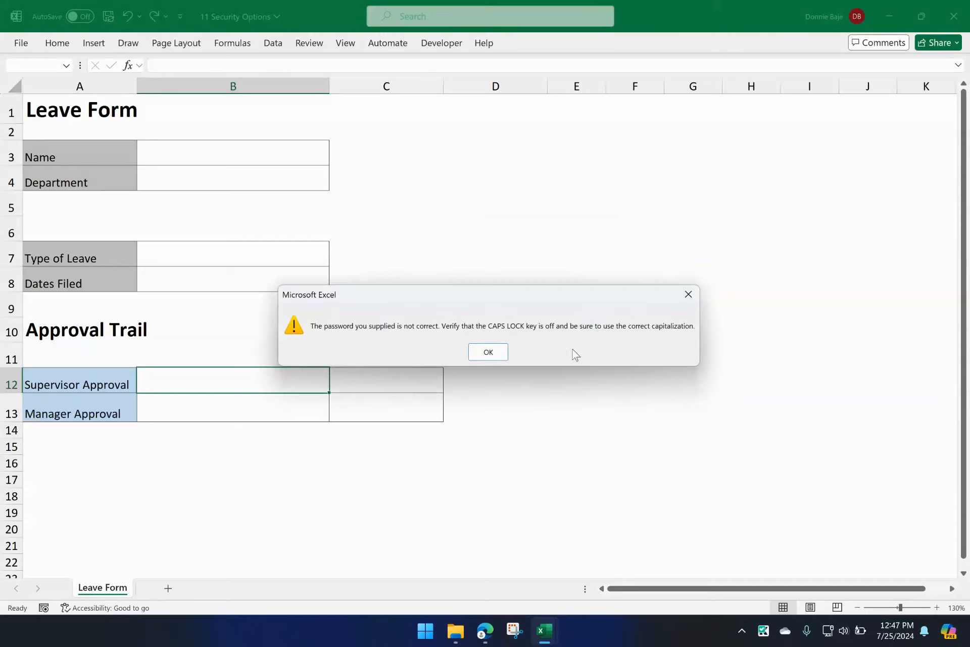
pyautogui.click(500, 352)
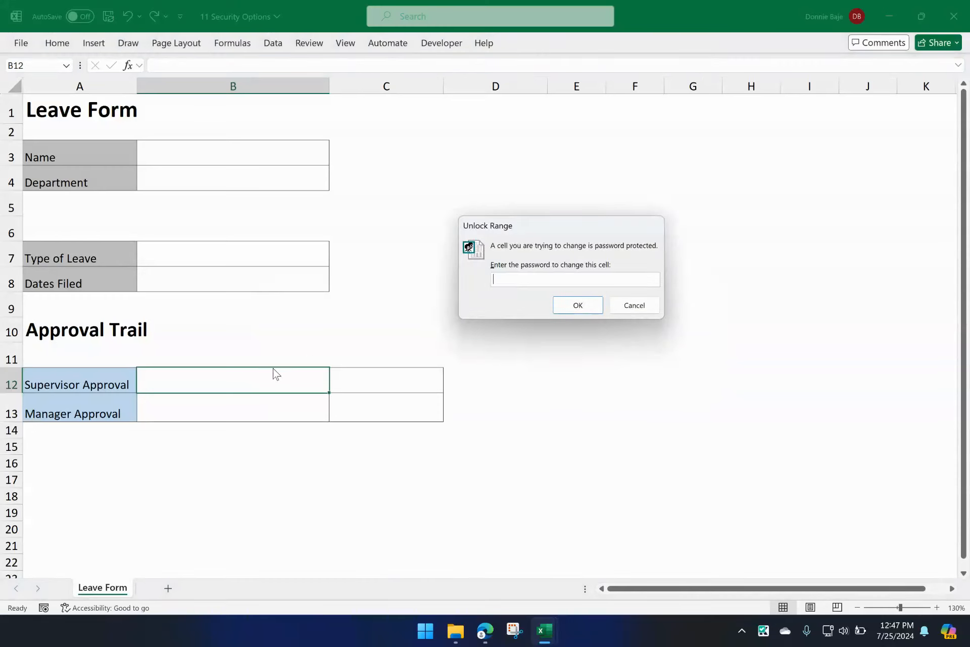
pyautogui.click(635, 305)
pyautogui.click(312, 408)
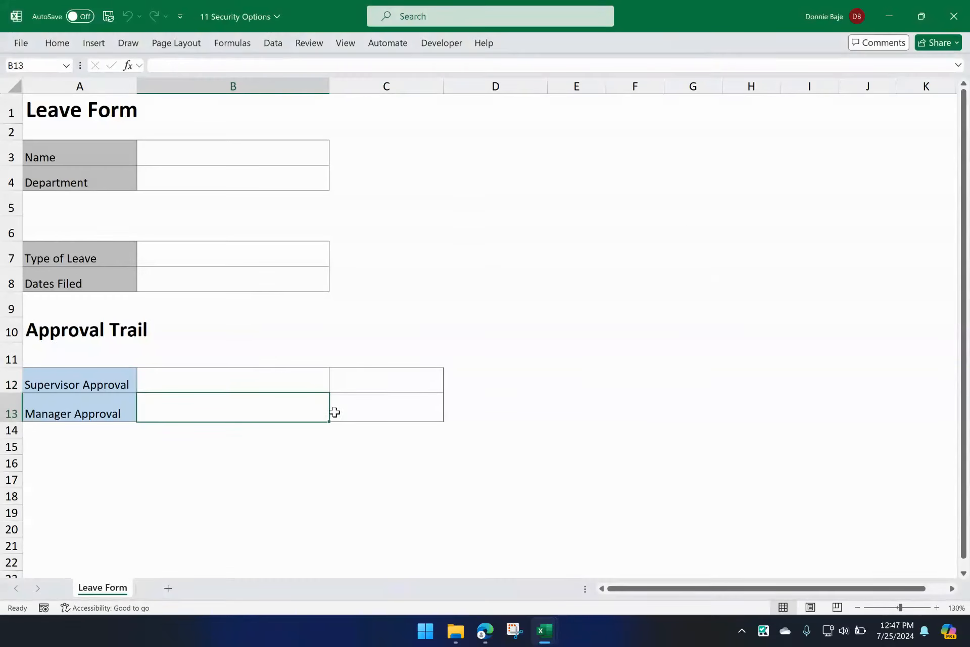
pyautogui.doubleClick(323, 411)
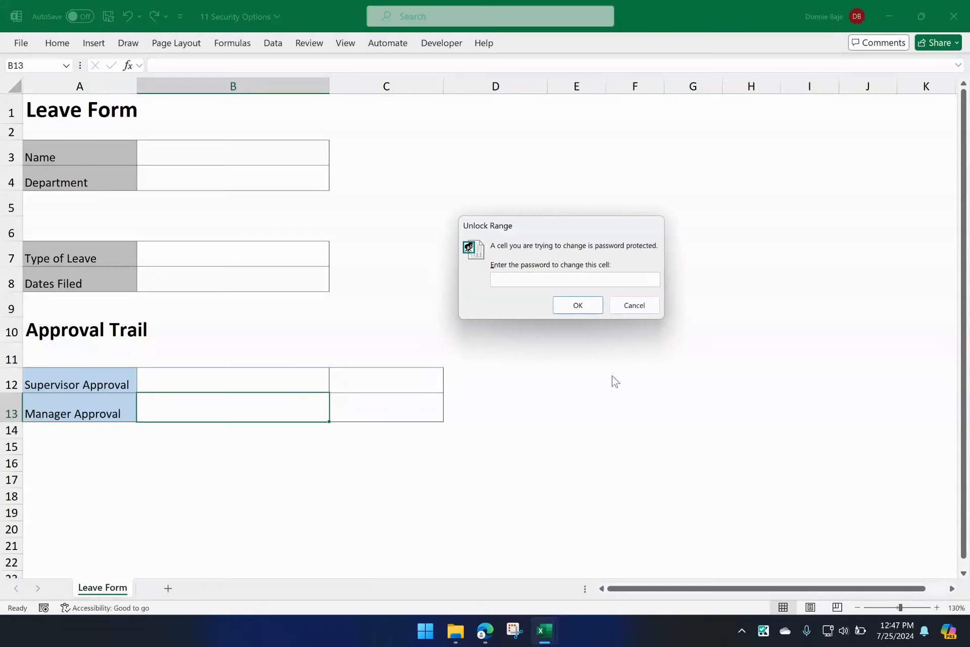
pyautogui.click(648, 306)
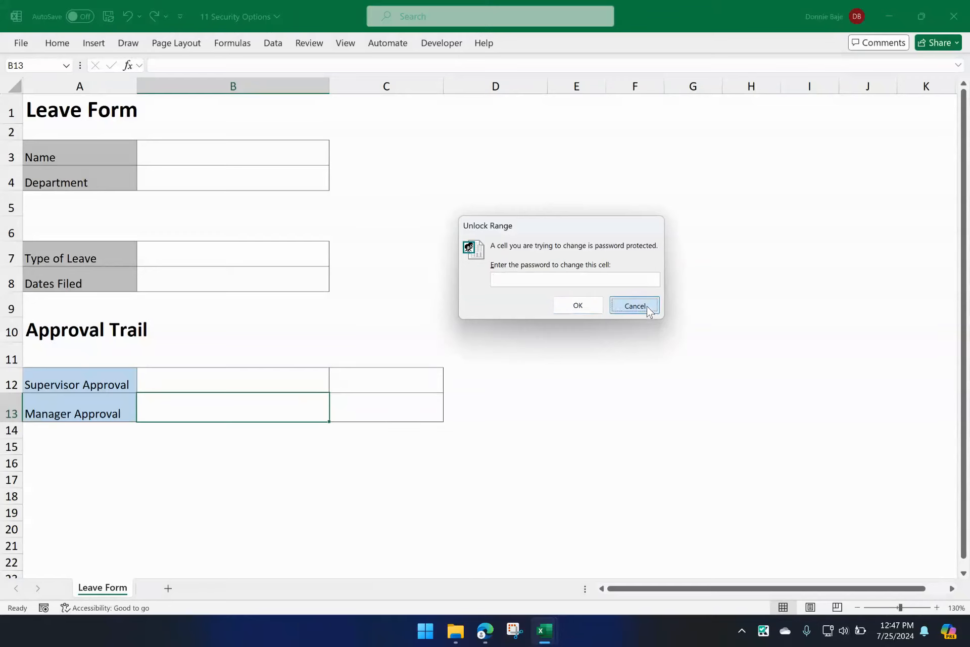
# Step: Unlock the Manager Approval range with its range password, and enter fsdfdsf in B13 and sdfsdf in C13
pyautogui.doubleClick(302, 405)
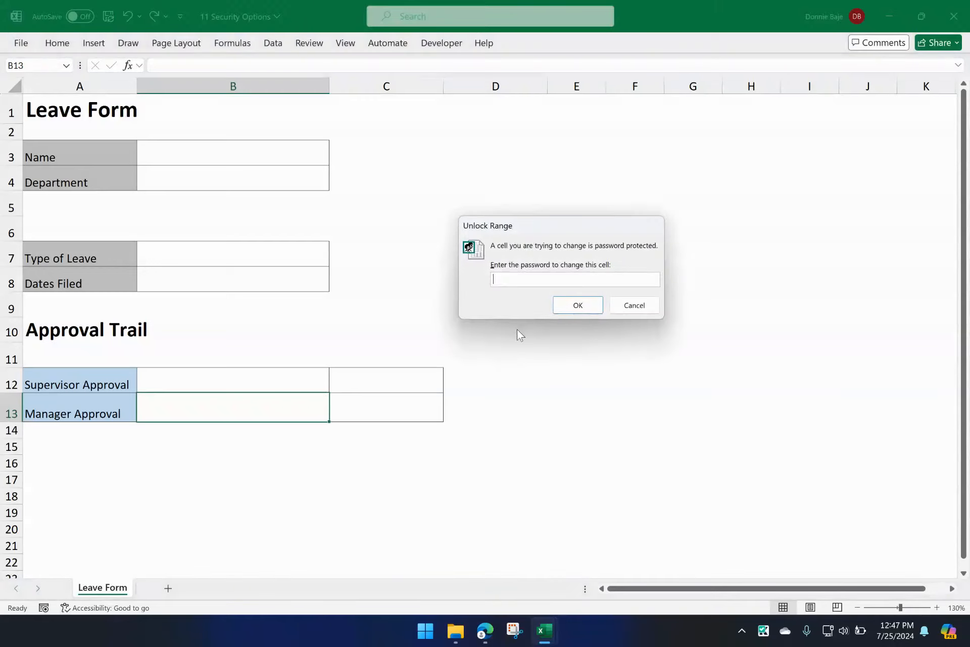
pyautogui.write('123')
pyautogui.click(590, 301)
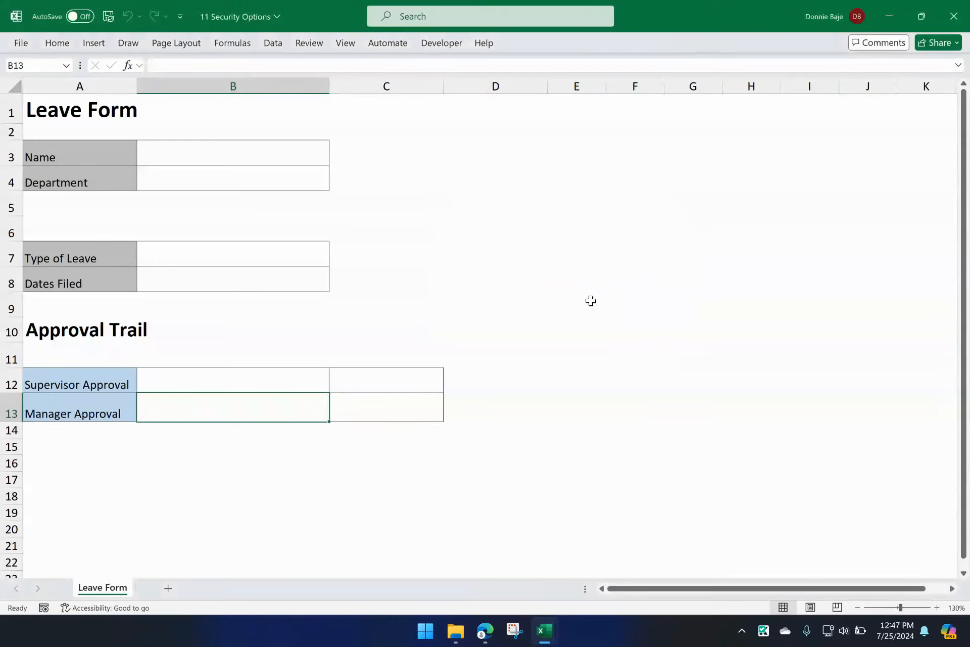
pyautogui.write('fsdfdsf')
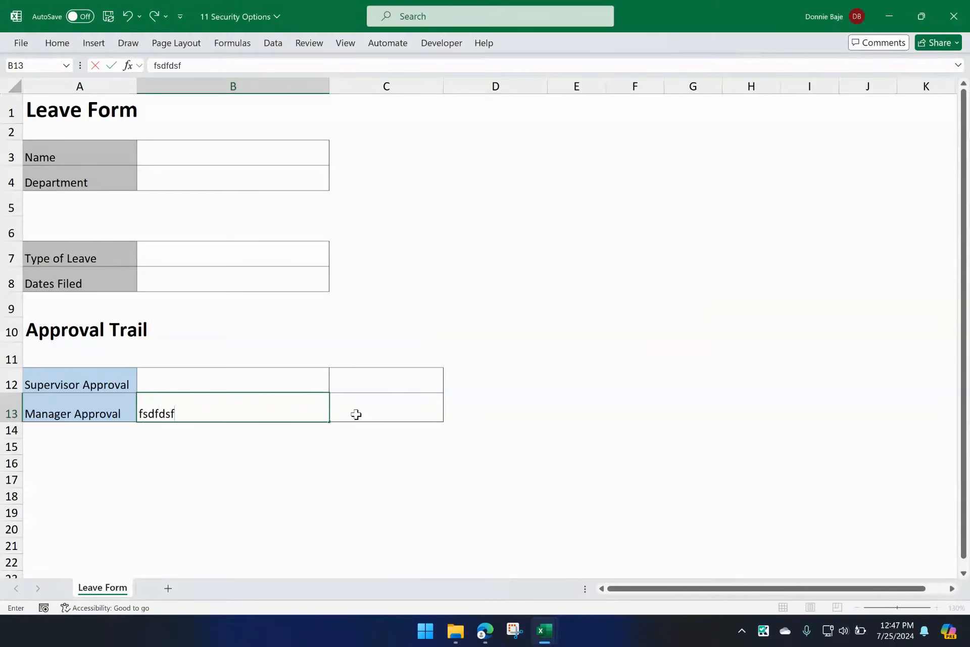
pyautogui.click(352, 414)
pyautogui.write('sdfsdf')
pyautogui.click(377, 459)
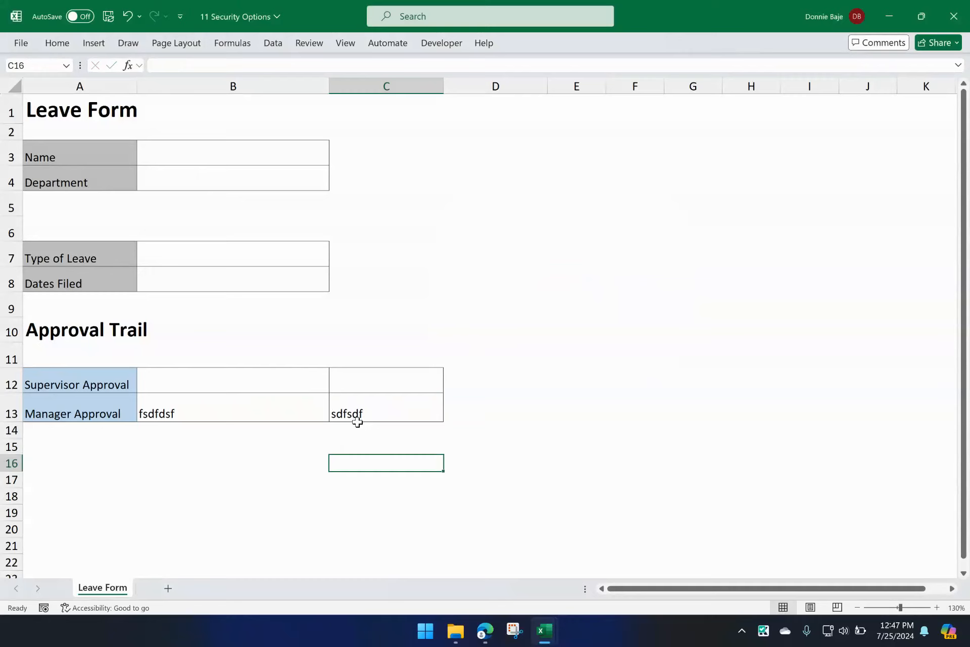
# Step: Try to edit Supervisor Approval cell B12 with only the manager range unlocked, and cancel the password request
pyautogui.click(305, 385)
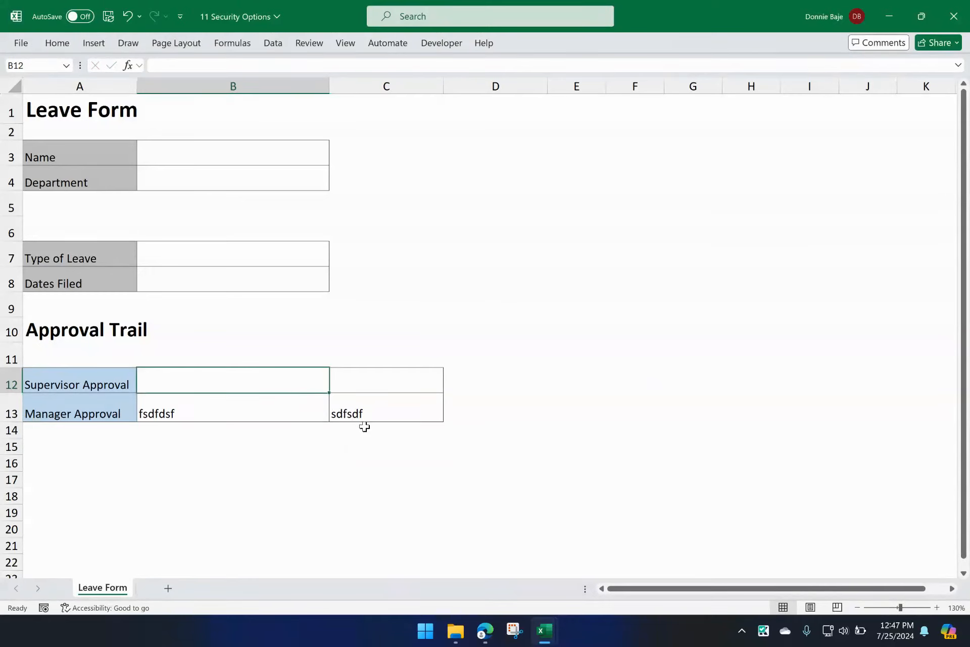
pyautogui.press('s')
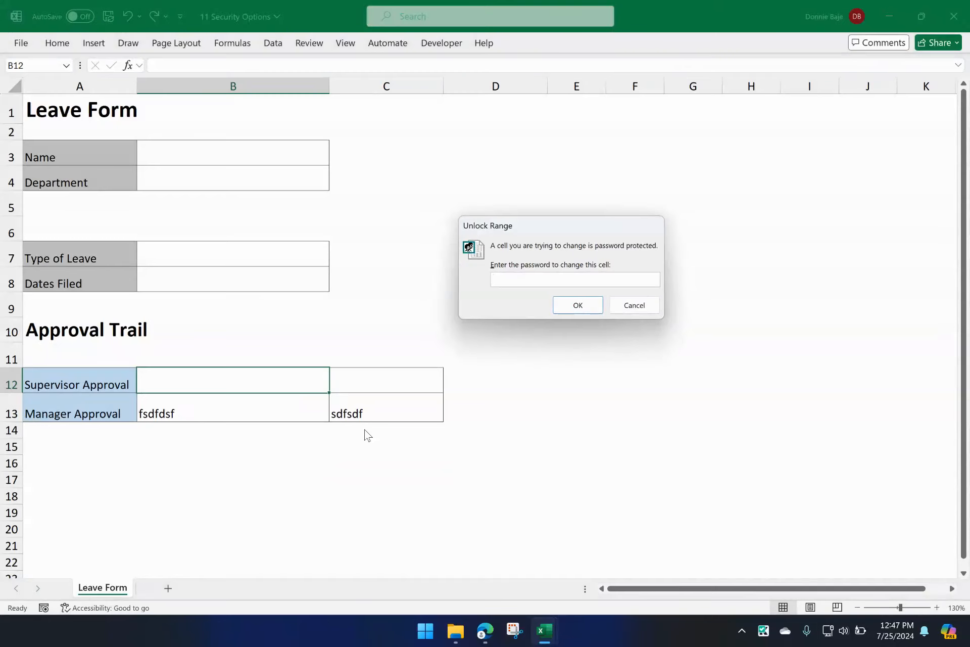
pyautogui.click(635, 306)
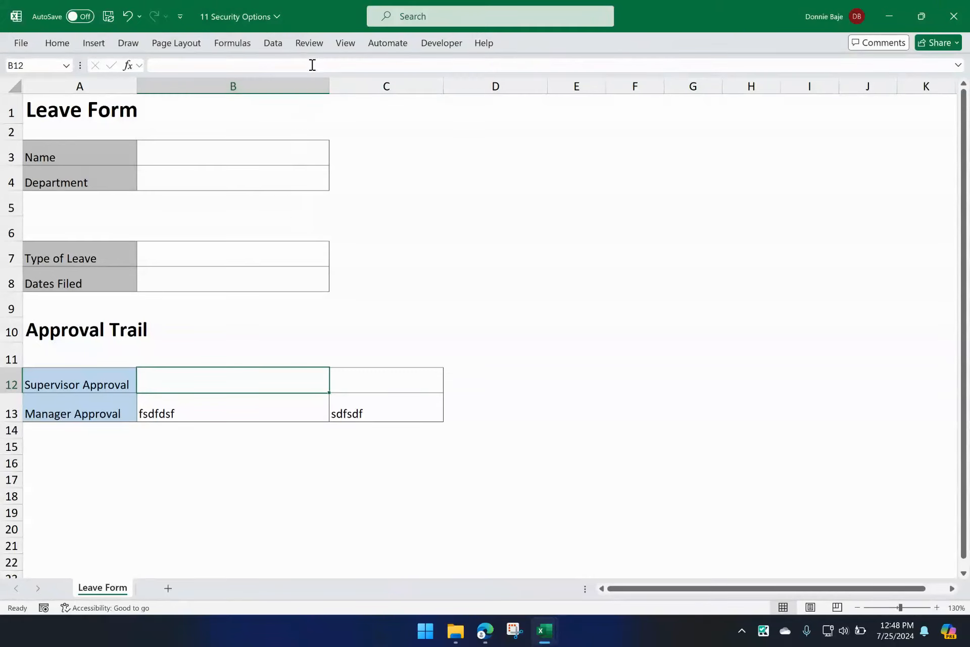
pyautogui.click(309, 43)
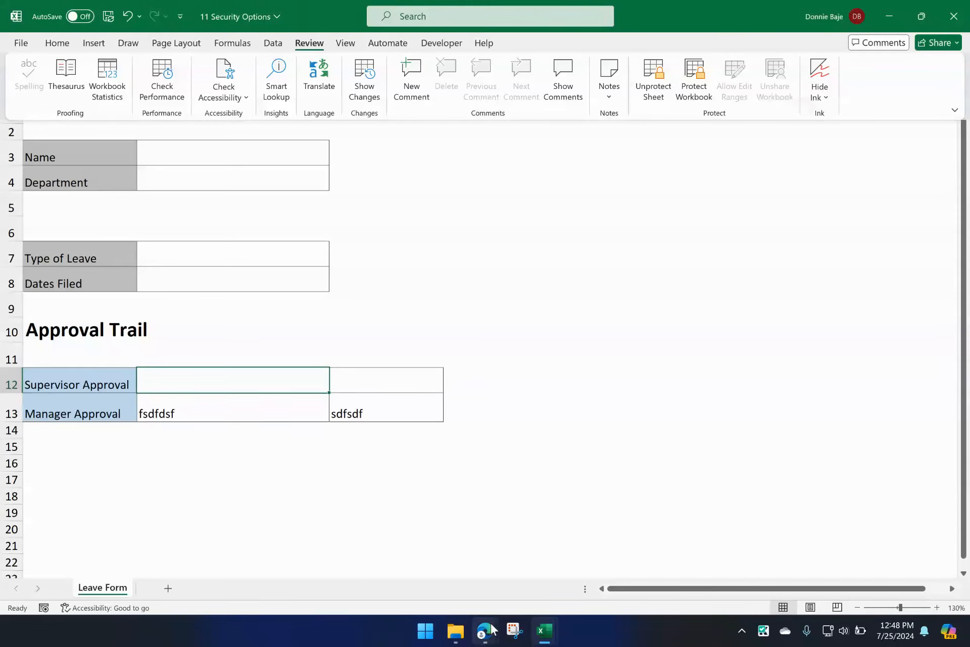
pyautogui.moveTo(489, 628)
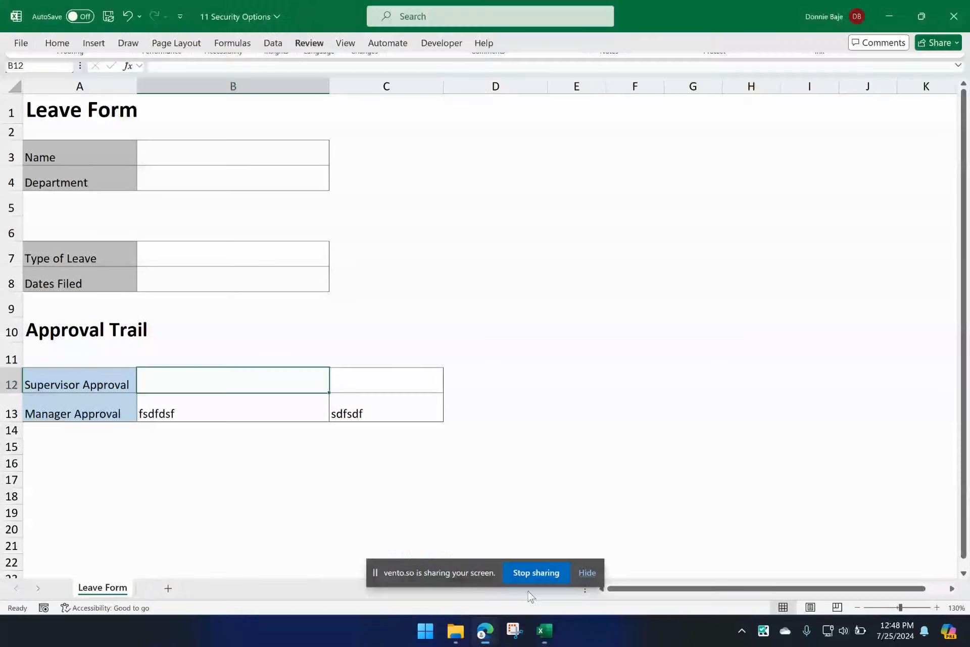